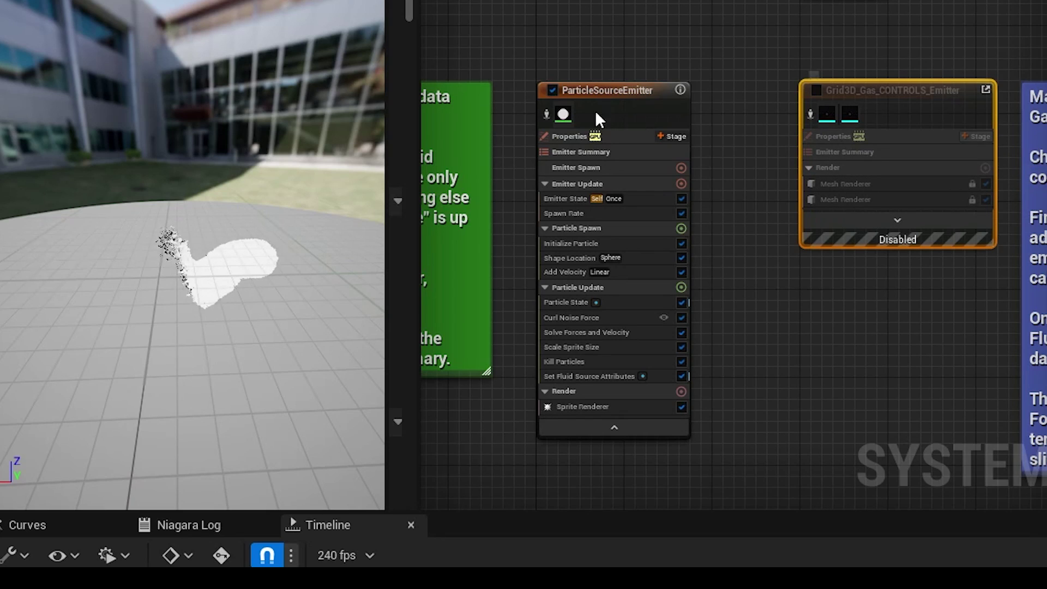
Select the ParticleSourceEmitter, sweep the collider cube through the fire, then move the water source.
click(600, 87)
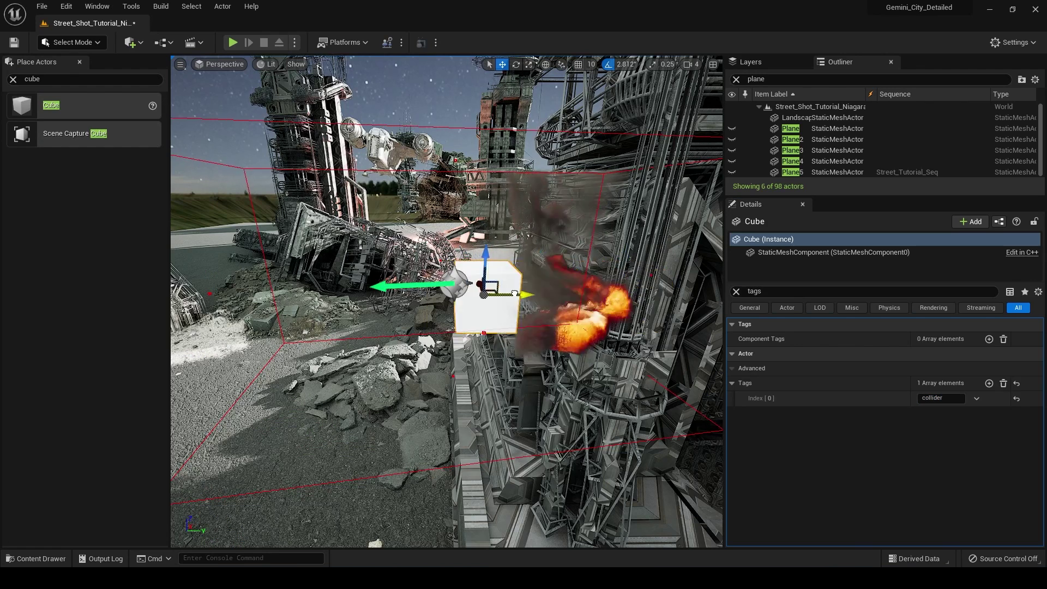
drag(519, 296, 456, 299)
mouse_move(456, 299)
right_down()
mouse_move(376, 297)
mouse_move(458, 301)
right_up()
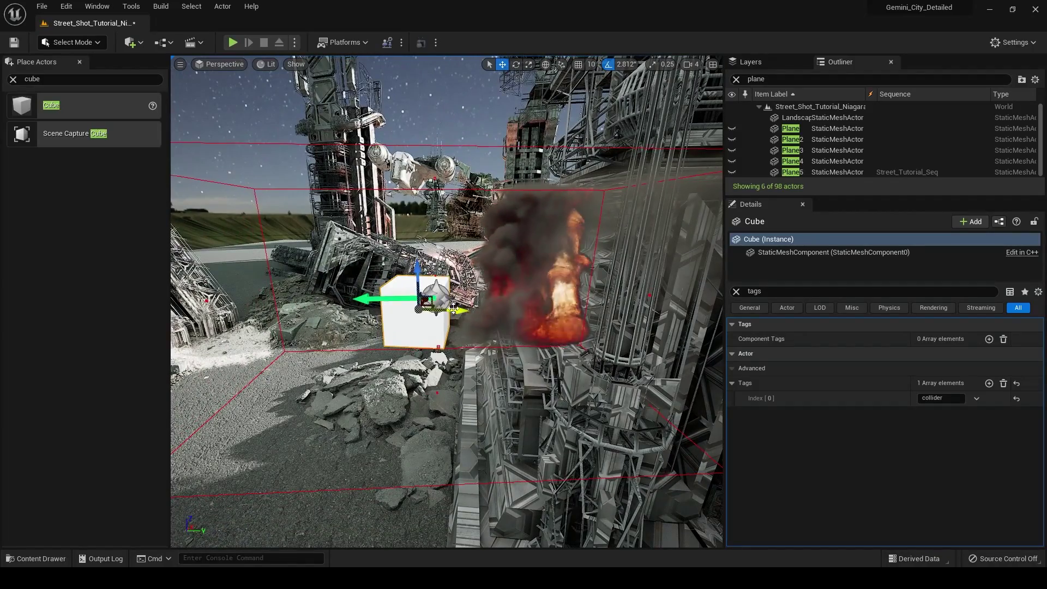
drag(454, 308, 522, 319)
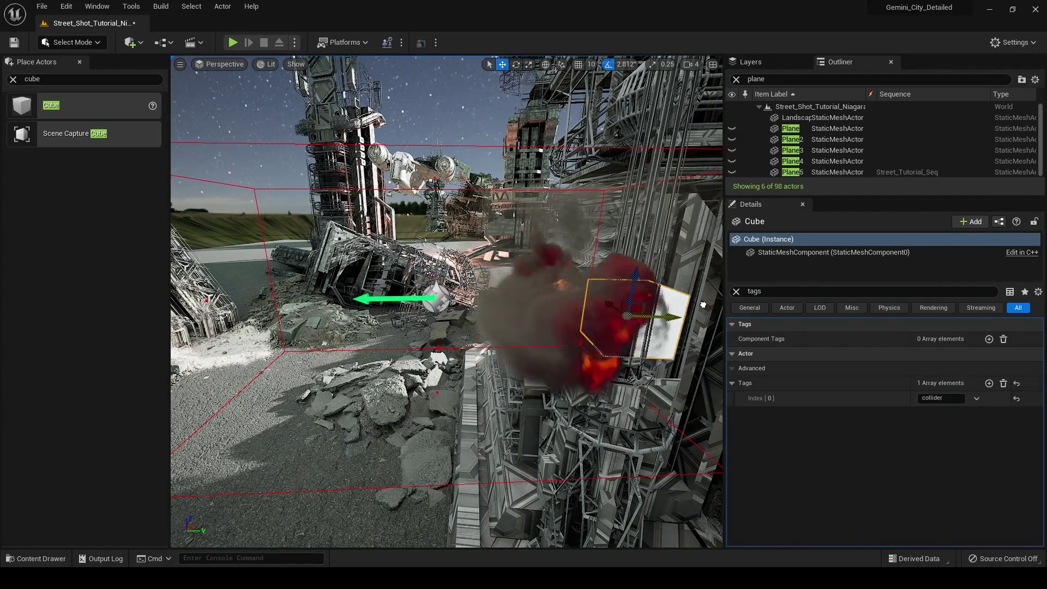
drag(703, 304, 664, 303)
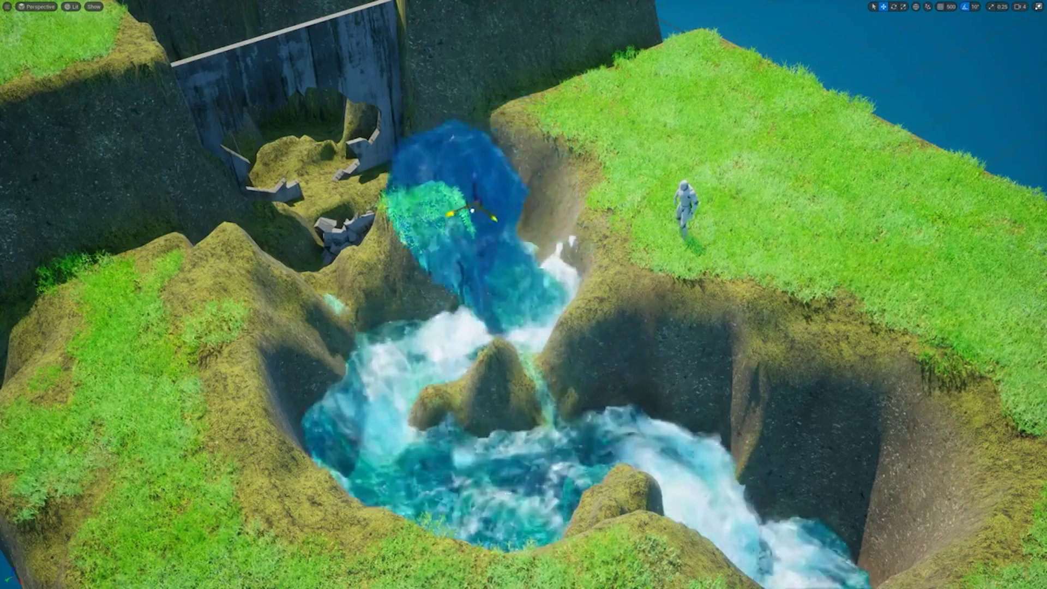
drag(472, 210, 258, 139)
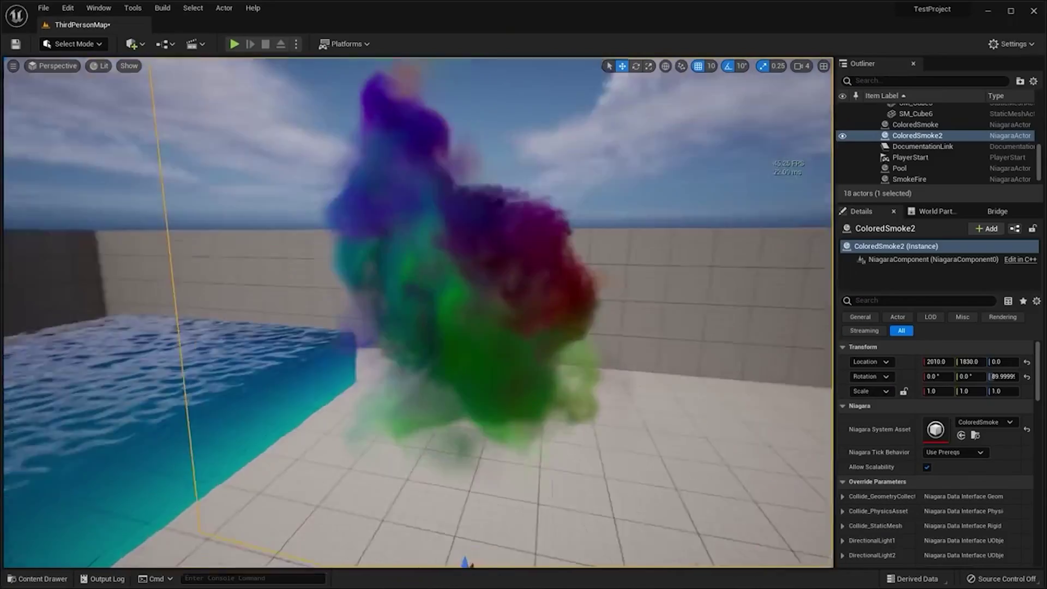
Orbit around the coloured smoke simulation toward the fire and tilt up to the rising smoke.
right_drag(418, 313, 349, 322)
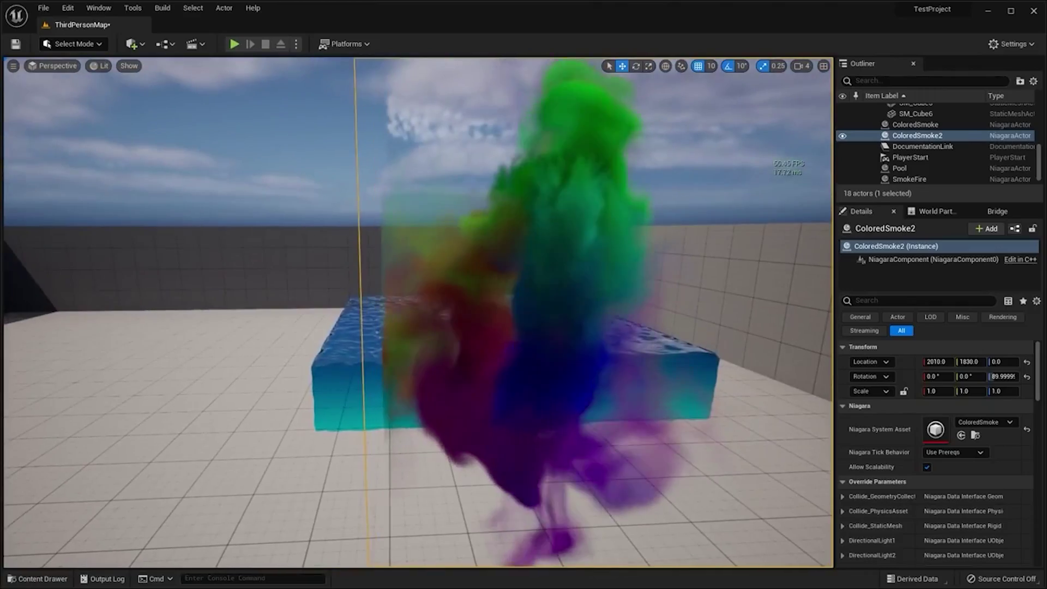
right_drag(417, 313, 534, 305)
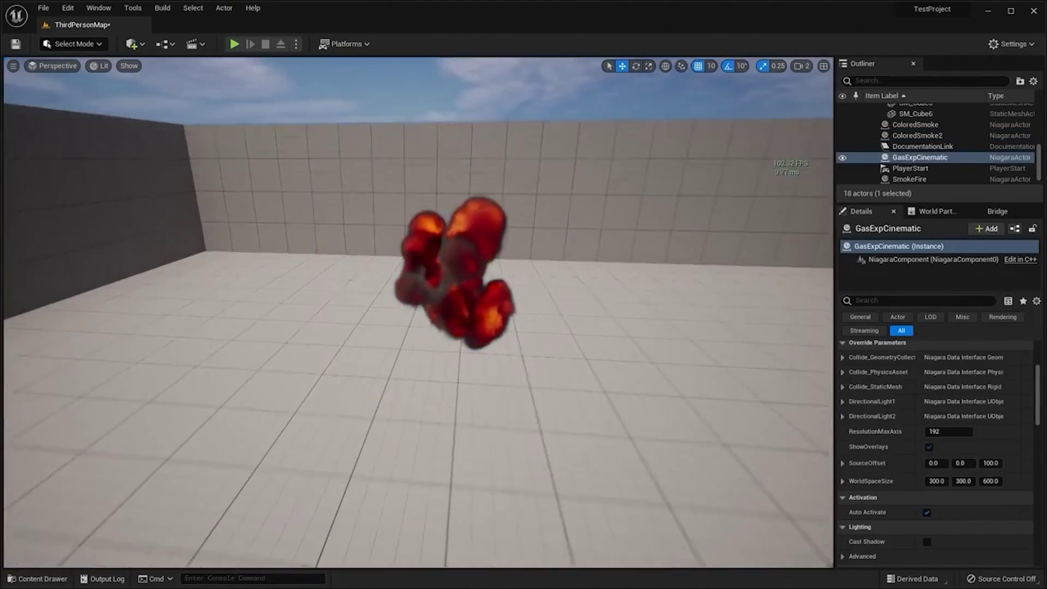
right_drag(417, 312, 416, 279)
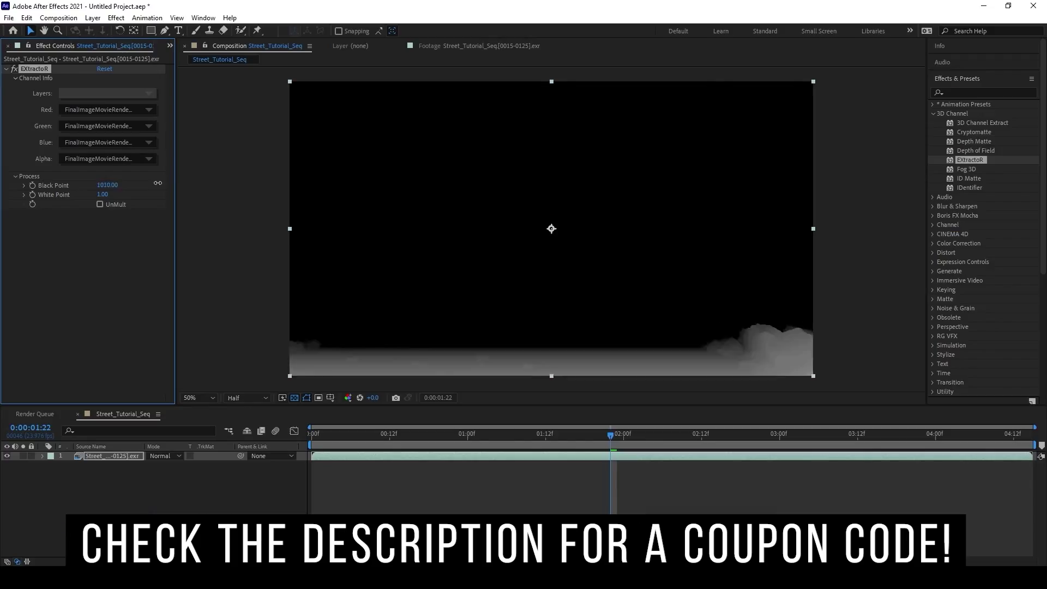
Raise the depth pass black point to reveal the street beneath the fog.
drag(157, 182, 707, 256)
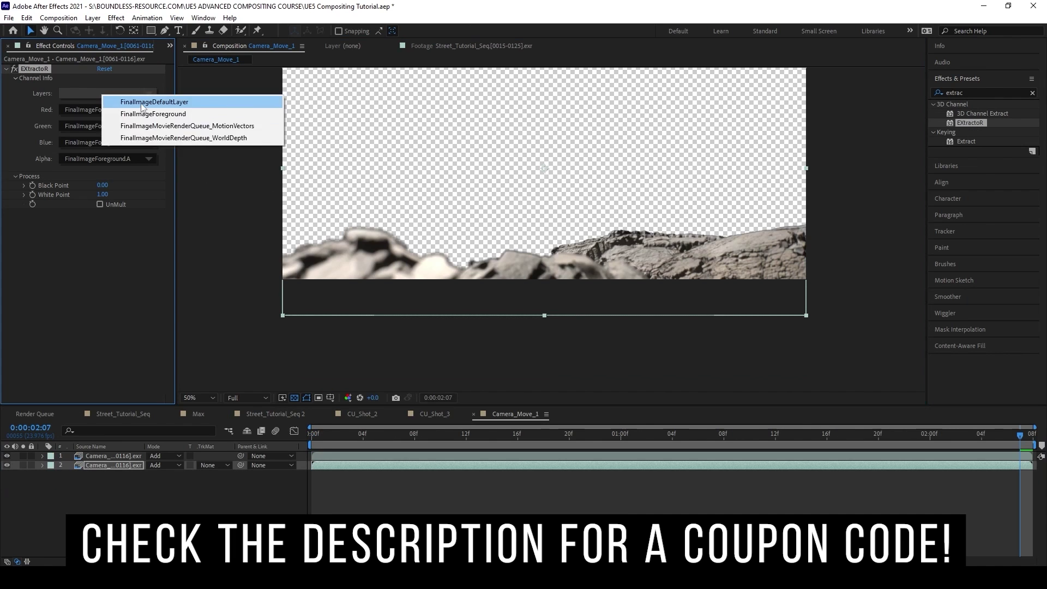
Set the atmosphere layer's track matte, raise the depth white point, and toggle DepthBlur1 to compare.
click(293, 169)
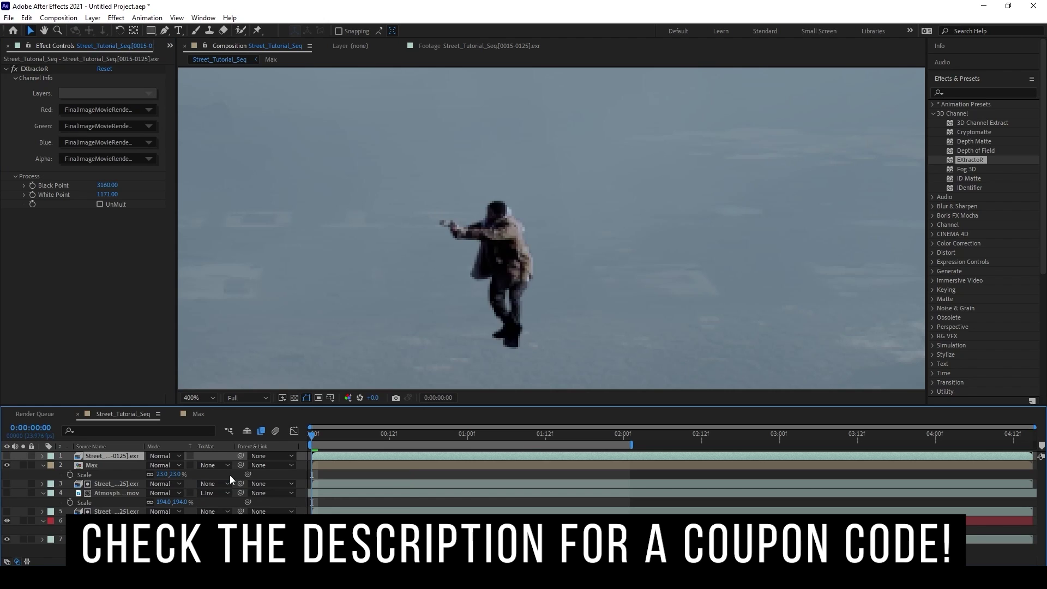
click(221, 465)
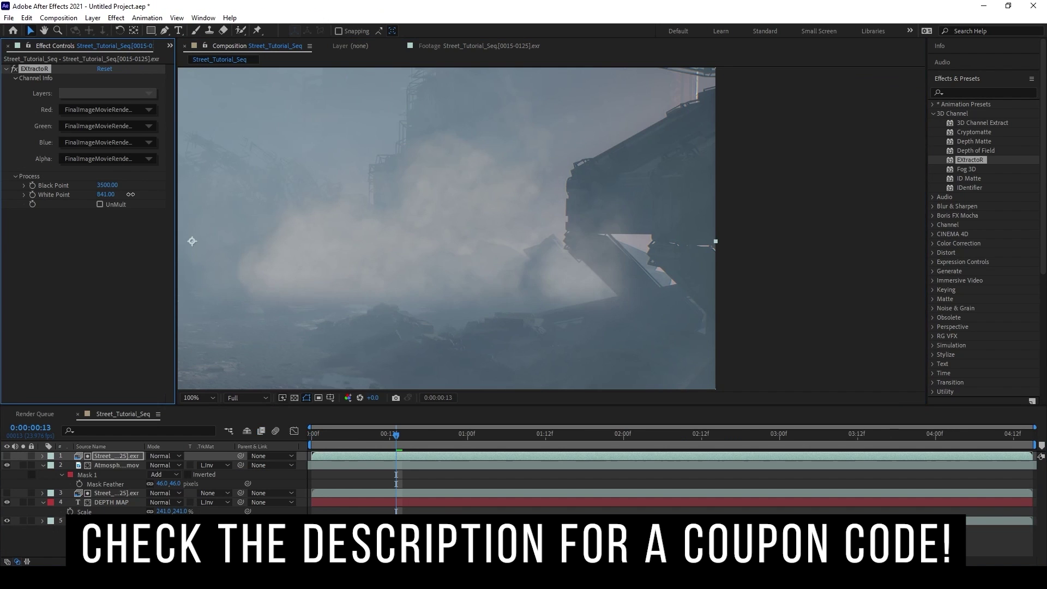
drag(215, 192, 261, 198)
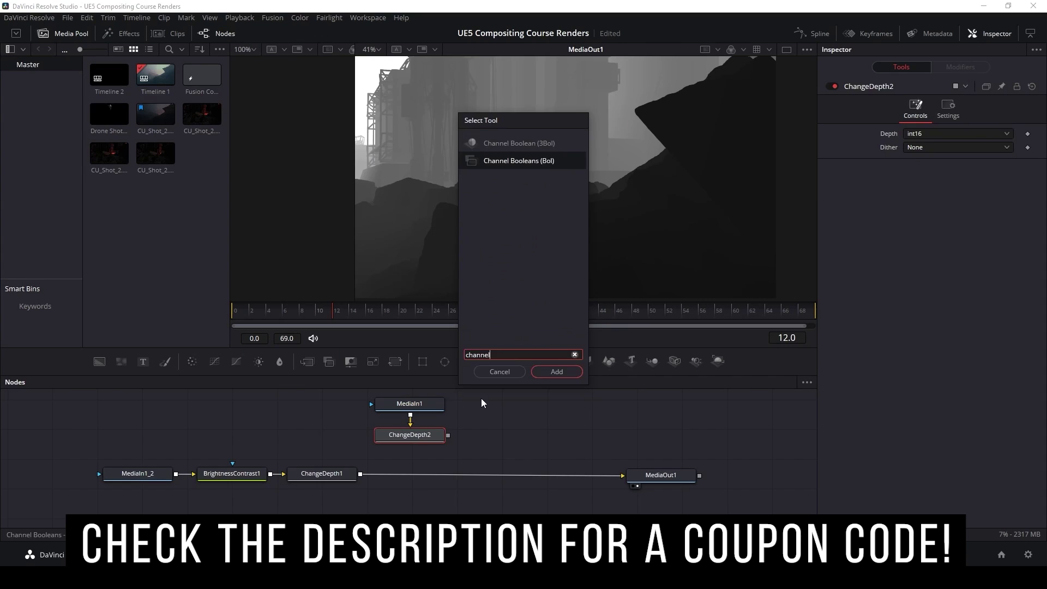
key(Return)
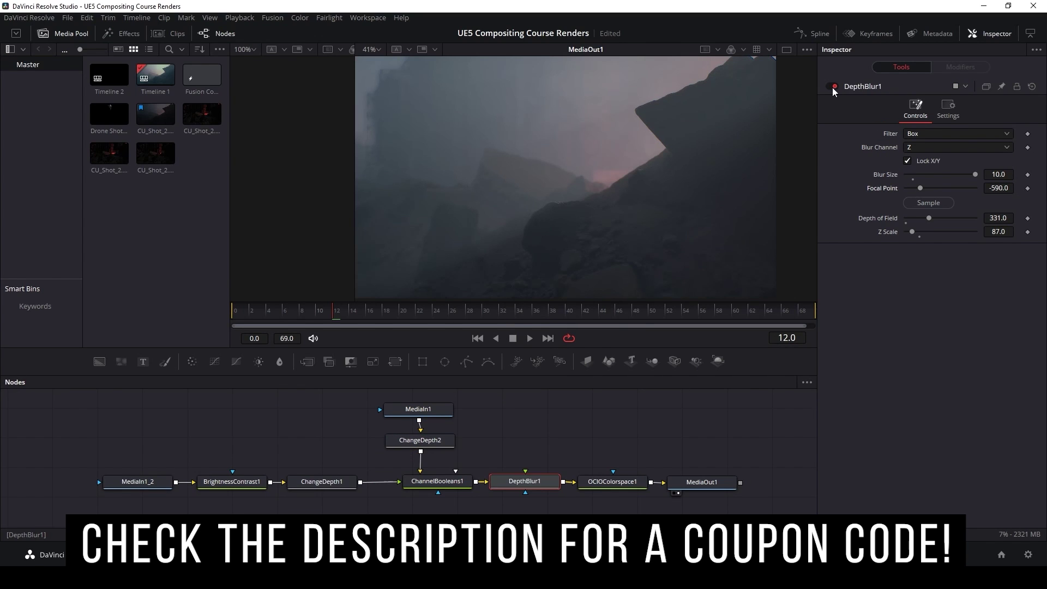
click(832, 87)
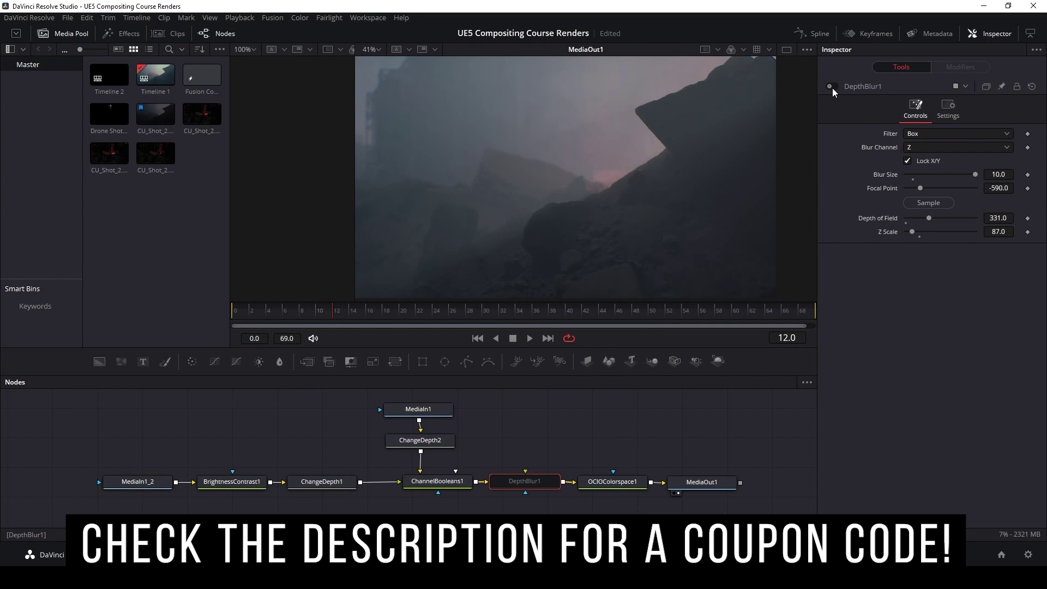
click(832, 87)
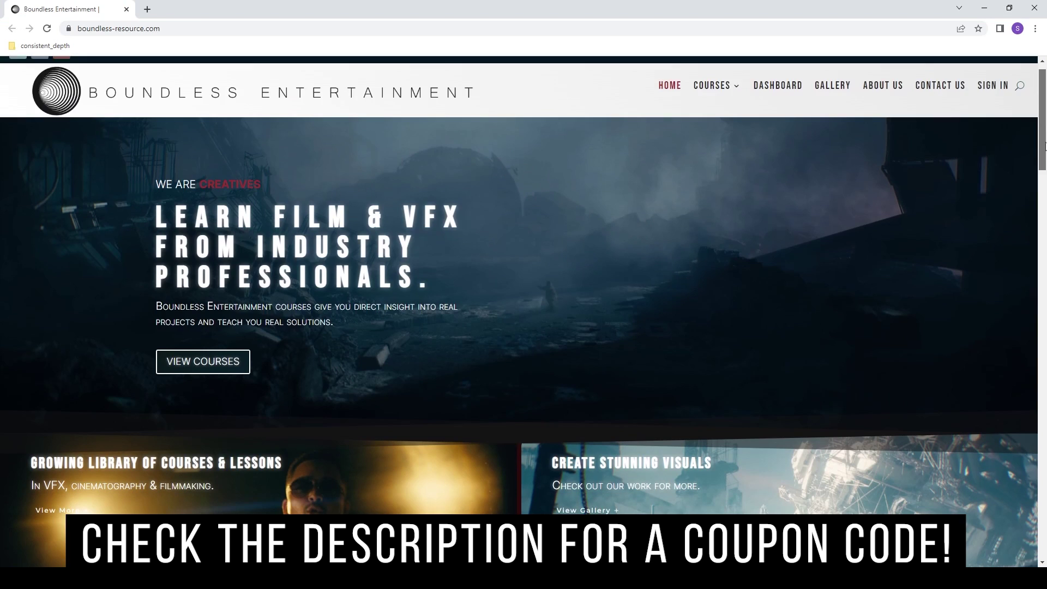
Scroll down the Boundless Entertainment page toward Our Online Courses and the course trailer.
scroll(523, 311, down, 4)
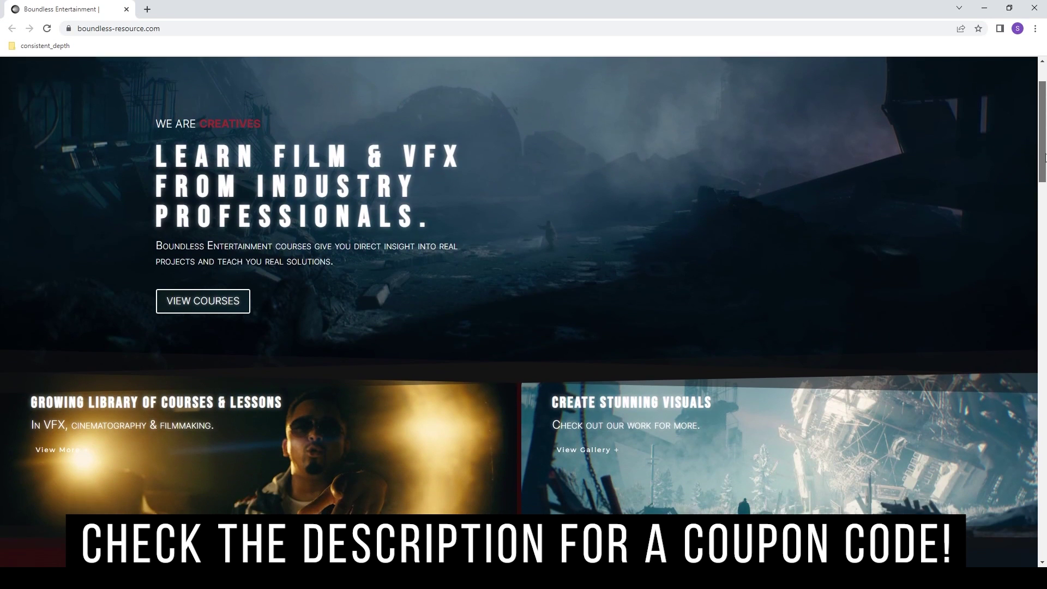
scroll(1045, 196, down, 6)
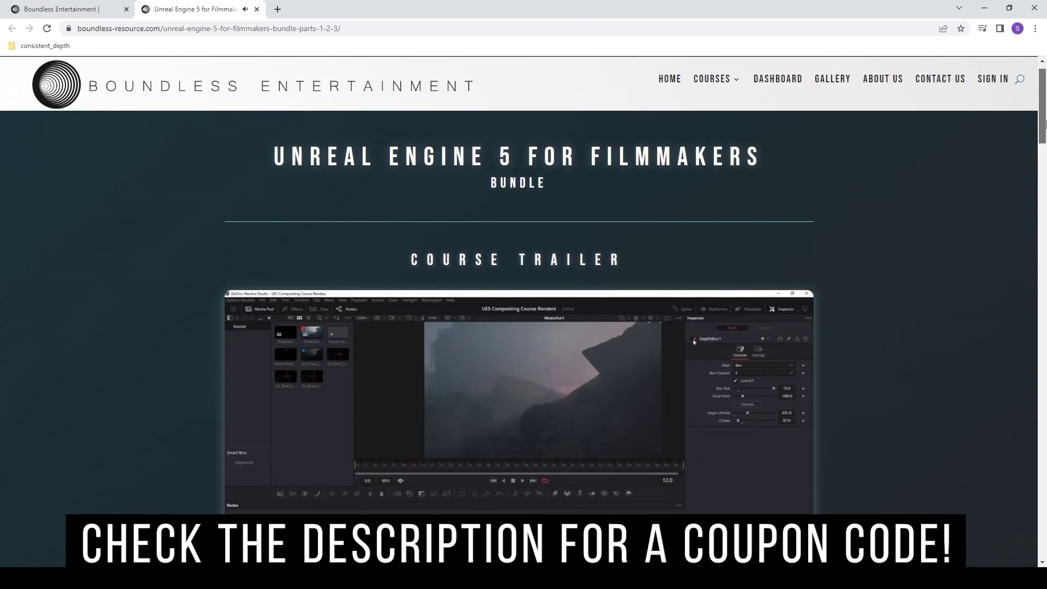
drag(1045, 124, 1045, 133)
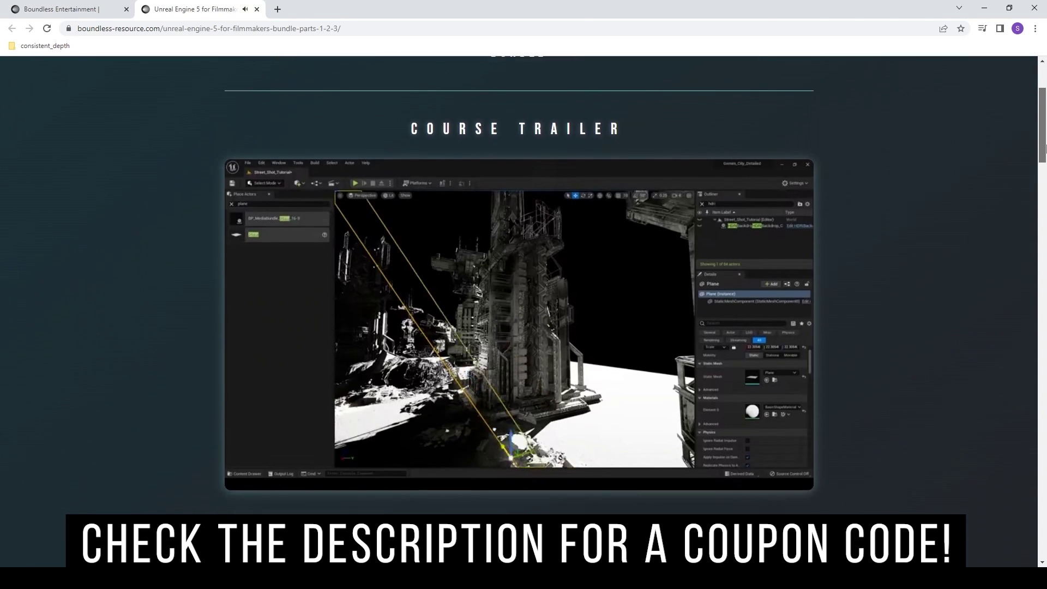
drag(1045, 148, 1045, 327)
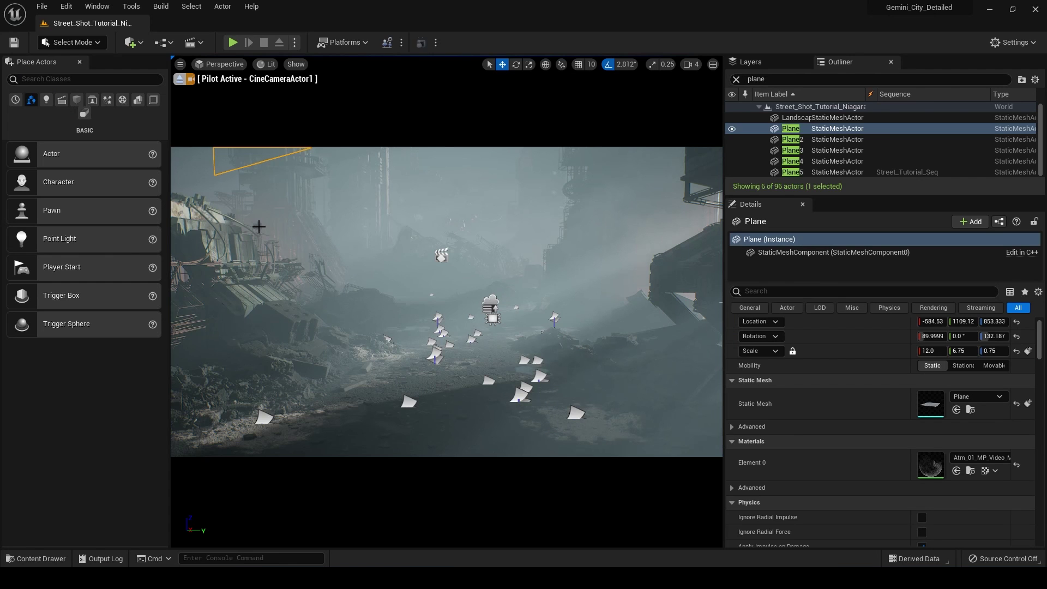
Look through CineCameraActor_Niagara and play Street_Tutorial_Seq to watch the ship fly past.
click(225, 65)
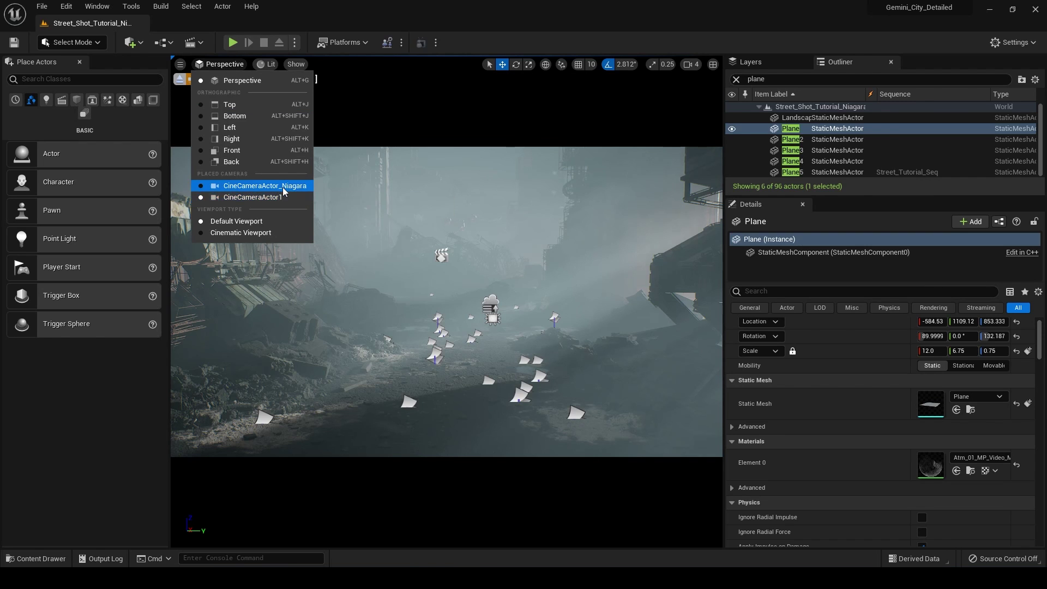
click(265, 186)
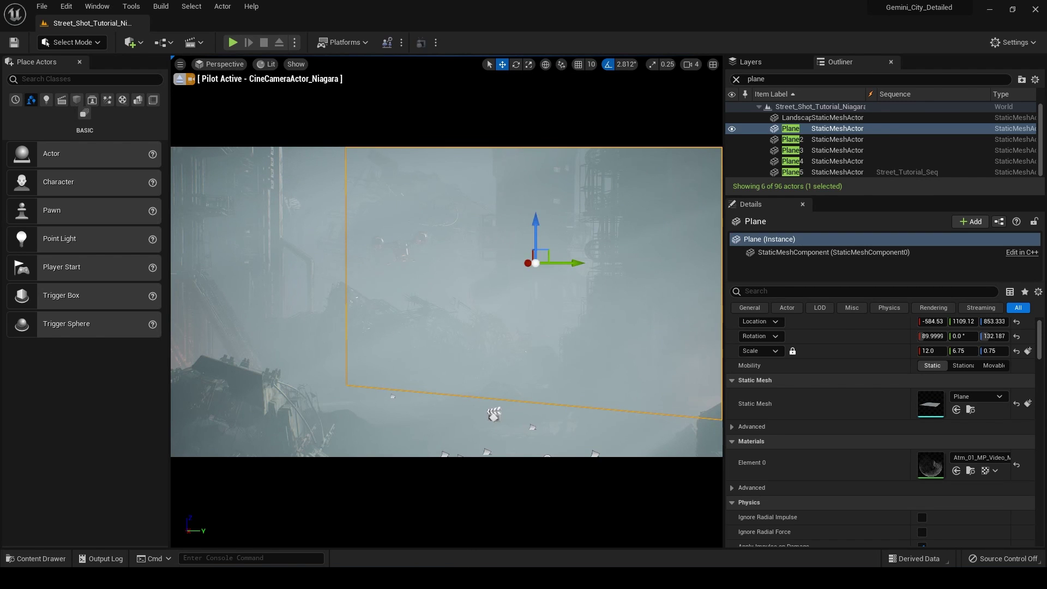
click(302, 303)
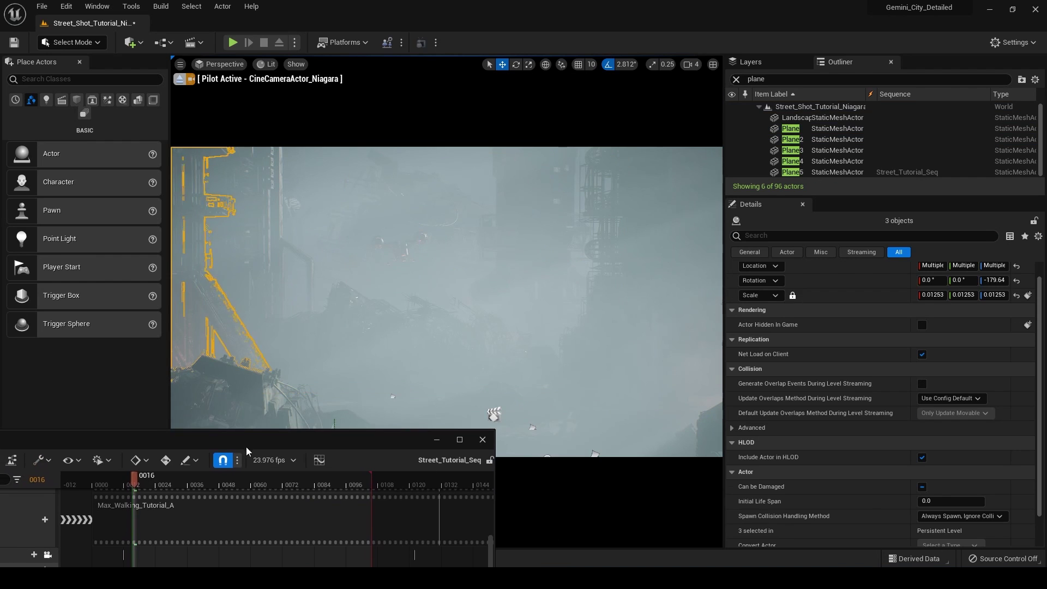
key(space)
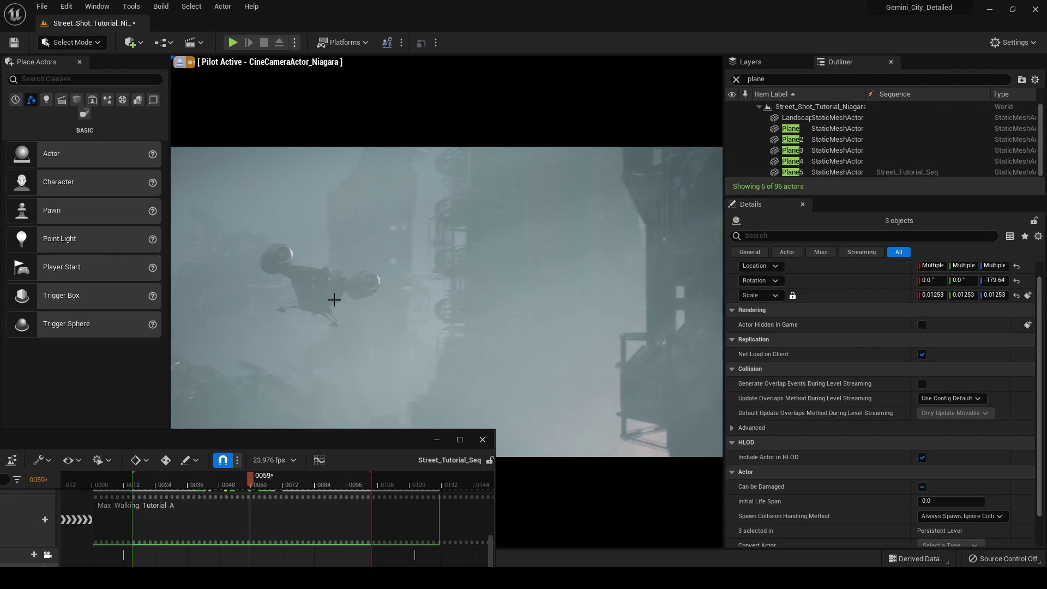
click(81, 30)
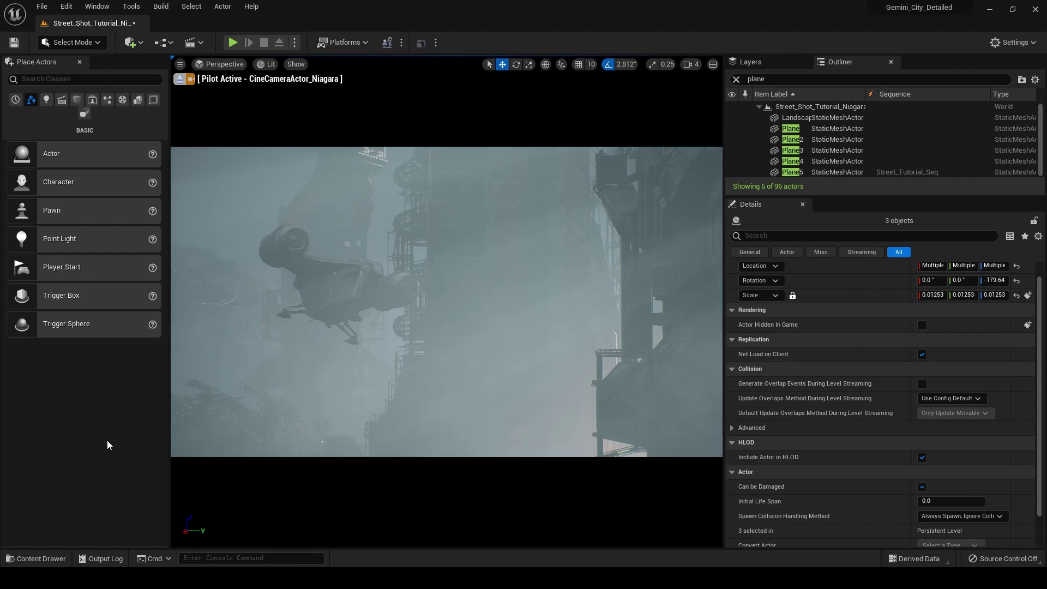
Enable the beta NiagaraFluids plugin found by searching 'niagara', and restart the editor.
click(66, 6)
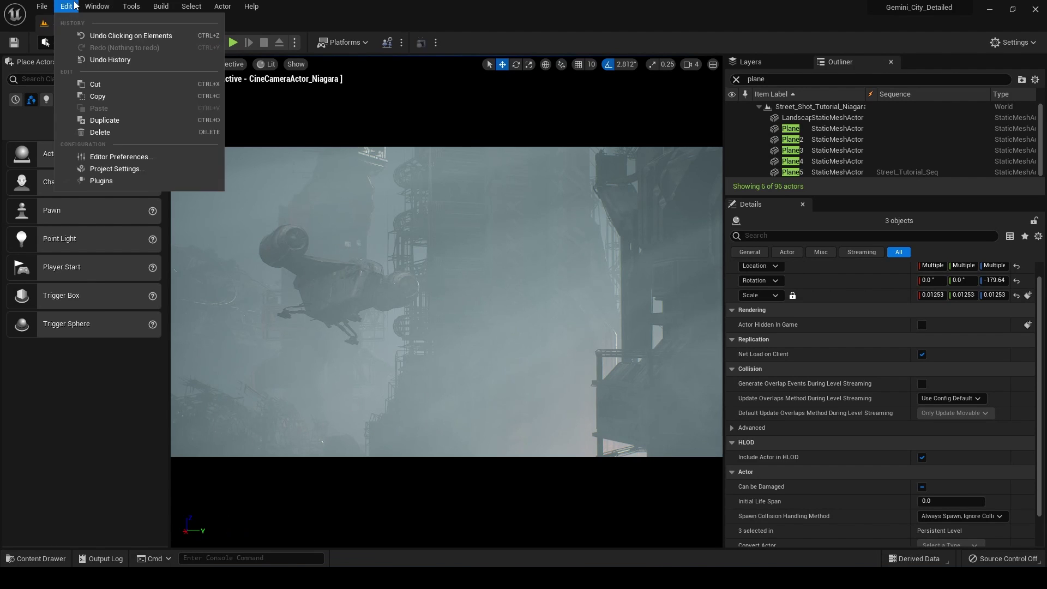
click(146, 181)
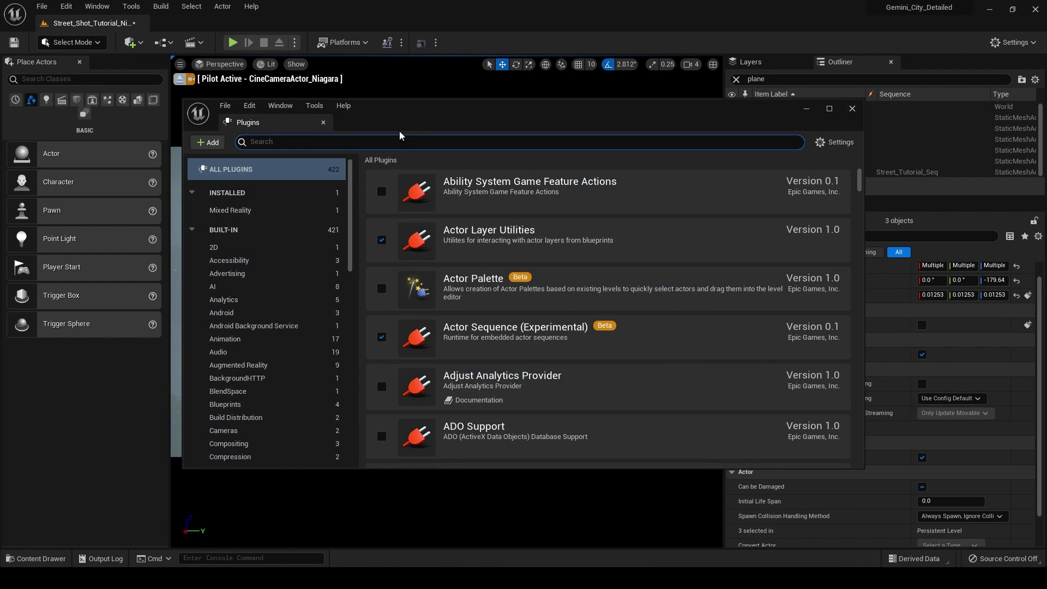
text(niagara)
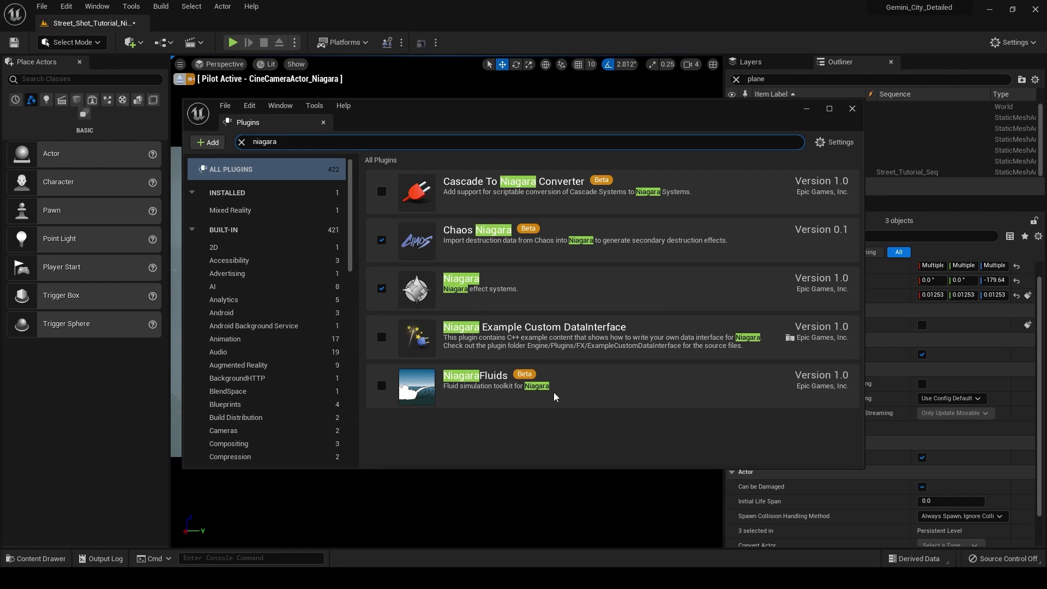
click(381, 385)
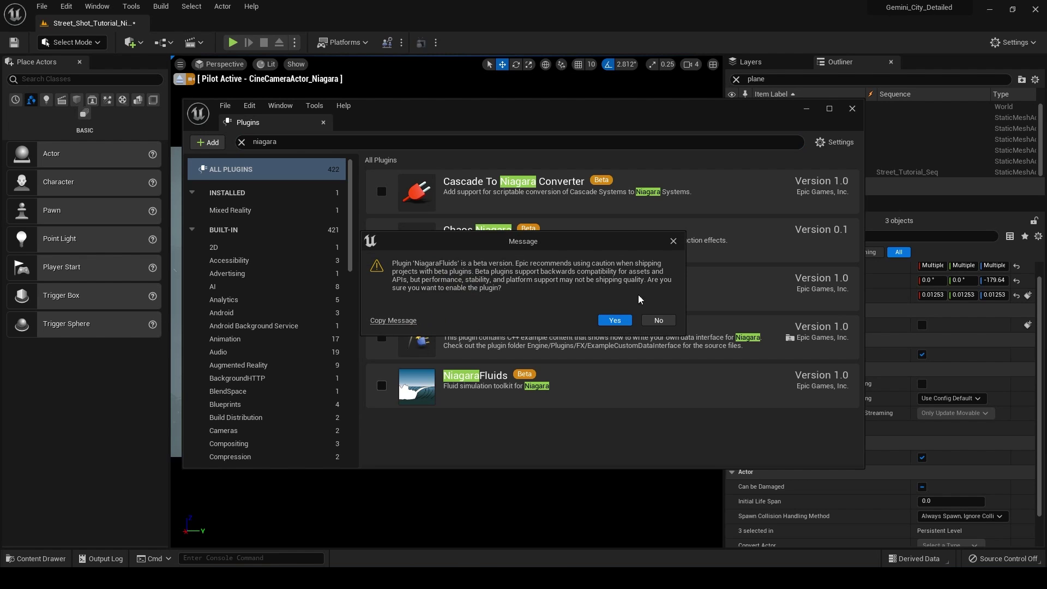
click(615, 321)
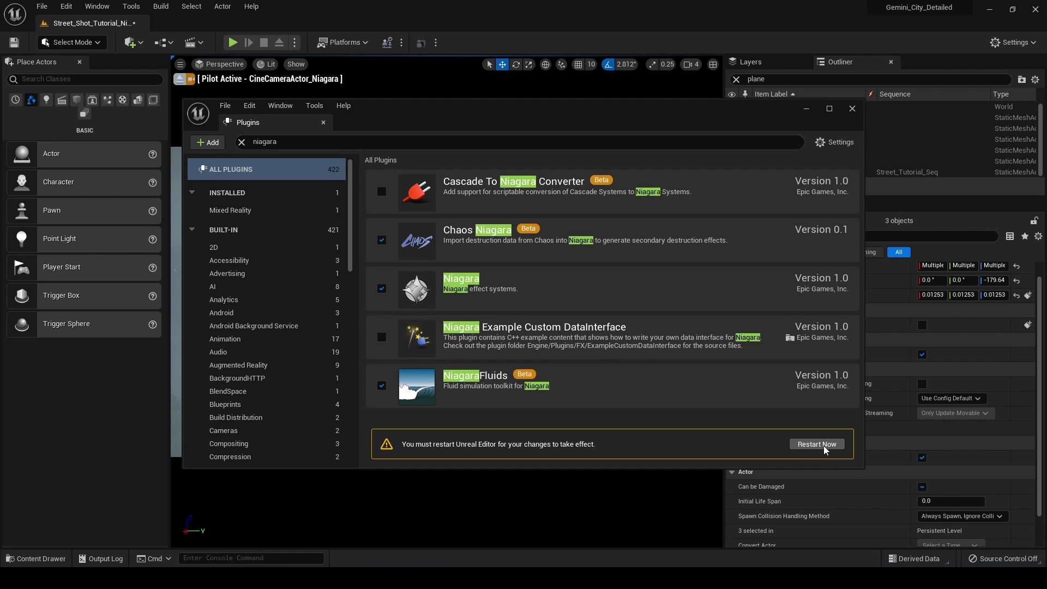
click(816, 444)
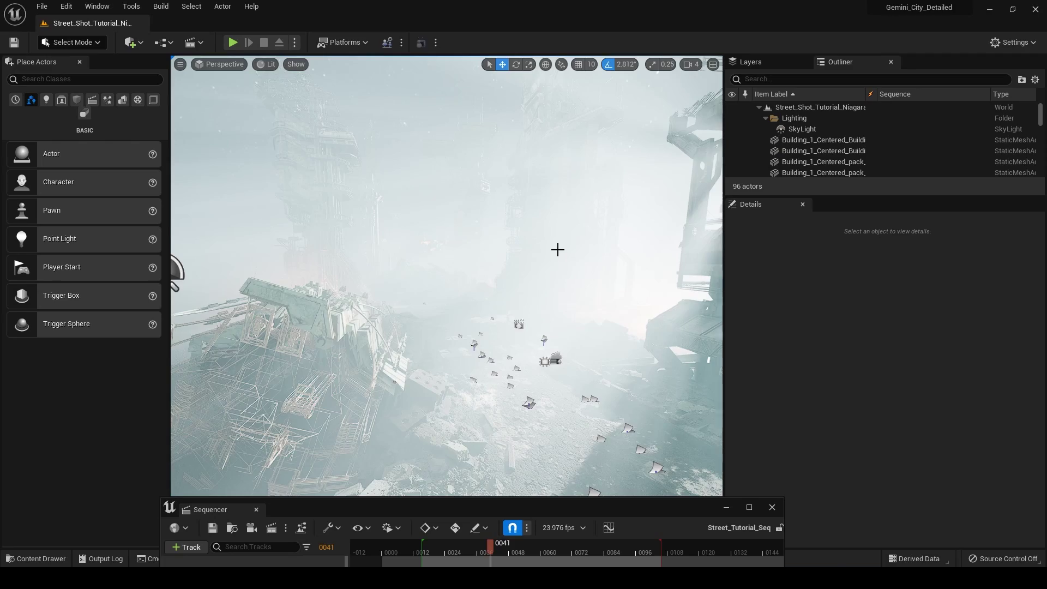
mouse_move(557, 249)
right_down()
mouse_move(627, 289)
mouse_move(614, 265)
mouse_move(557, 249)
right_up()
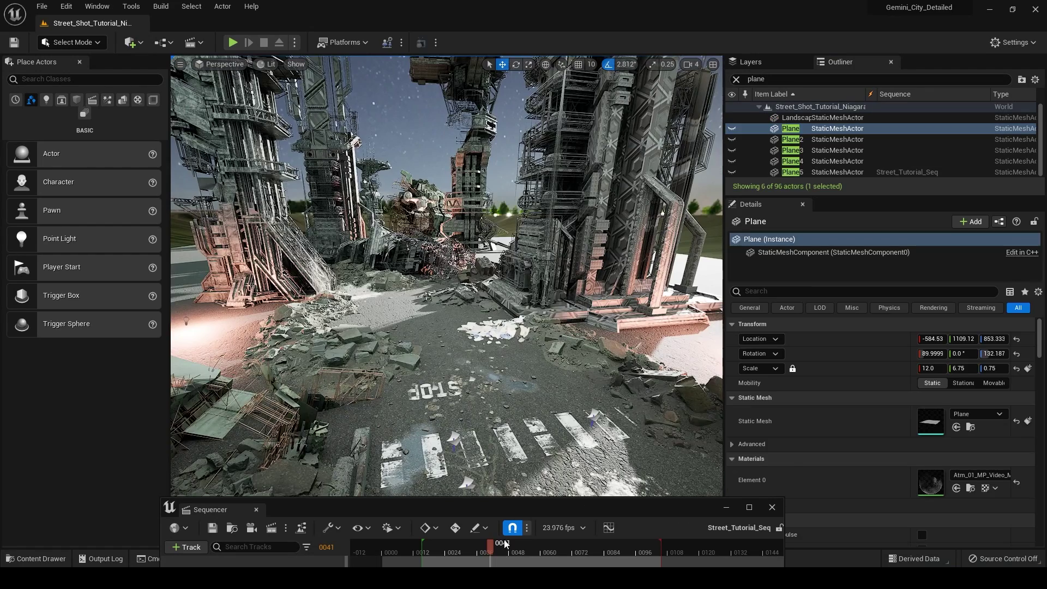
Scrub the street sequence forward, then open the Niagara_Fluids folder in the Content Drawer.
mouse_move(502, 543)
mouse_down()
mouse_move(527, 548)
mouse_move(516, 547)
mouse_up()
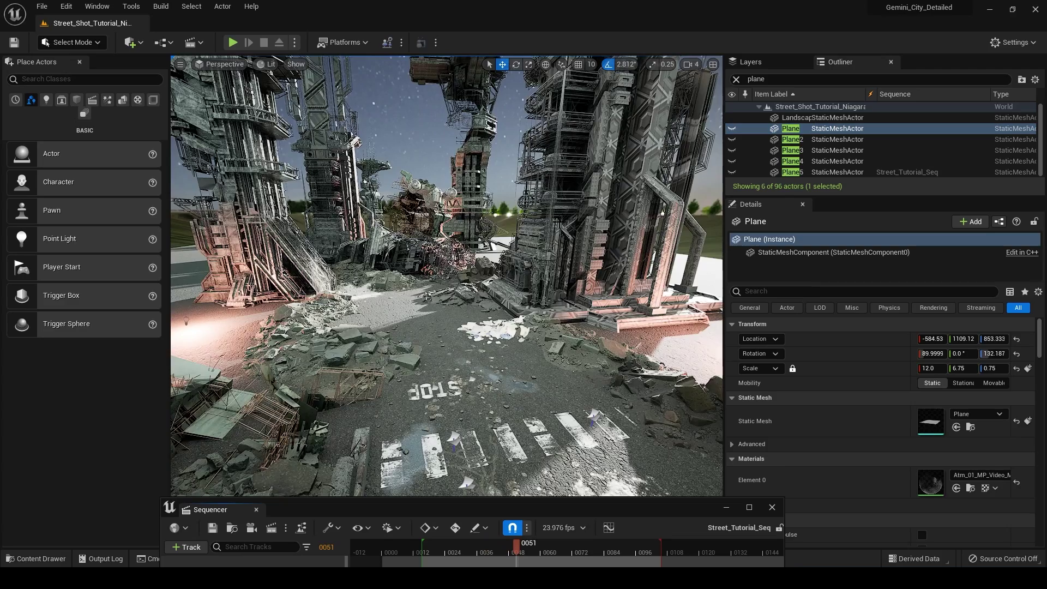
right_drag(556, 235, 576, 235)
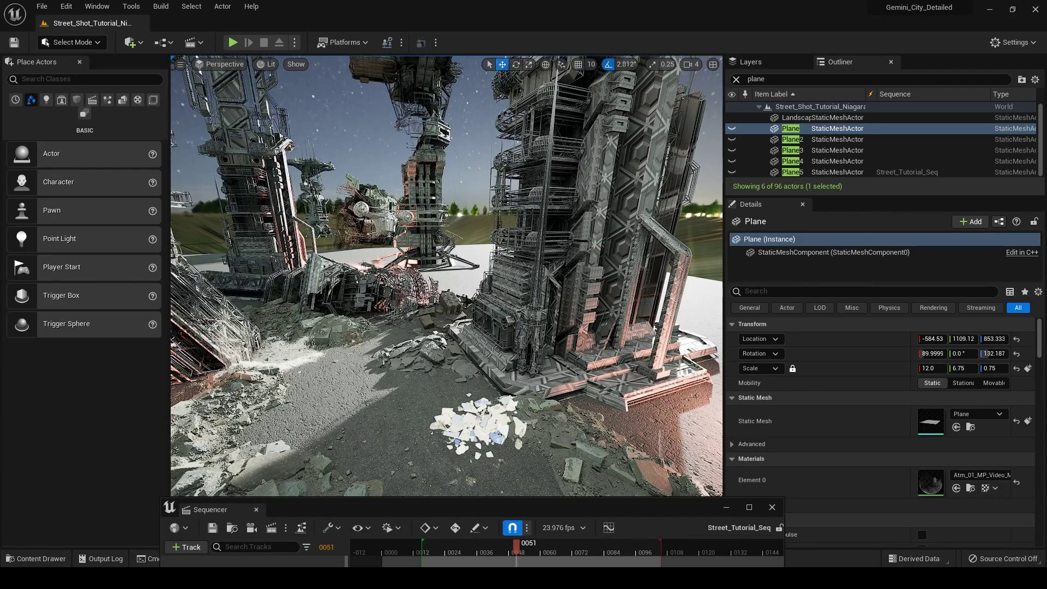
click(726, 507)
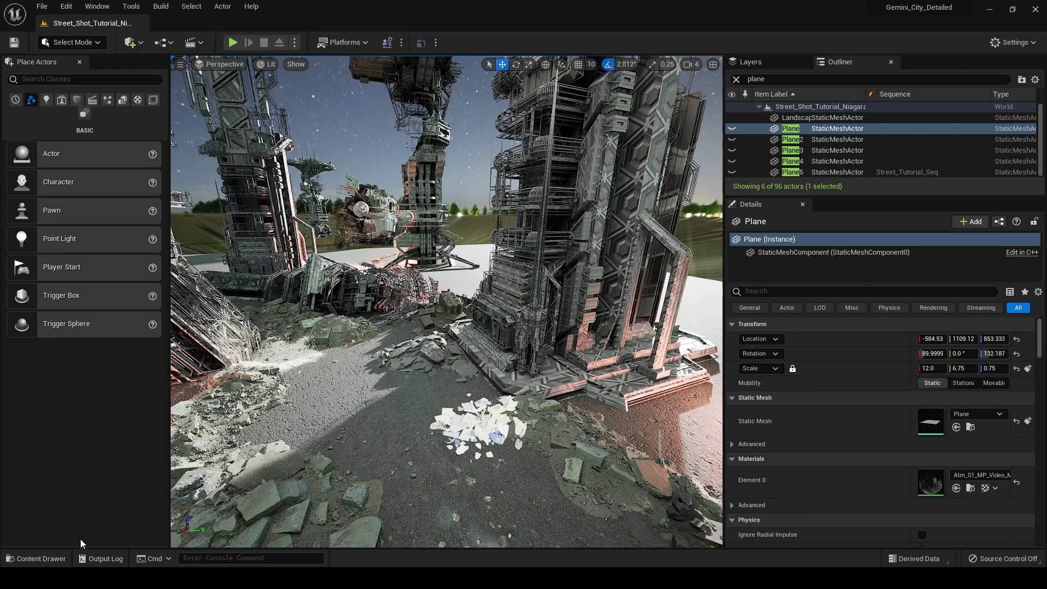
click(36, 558)
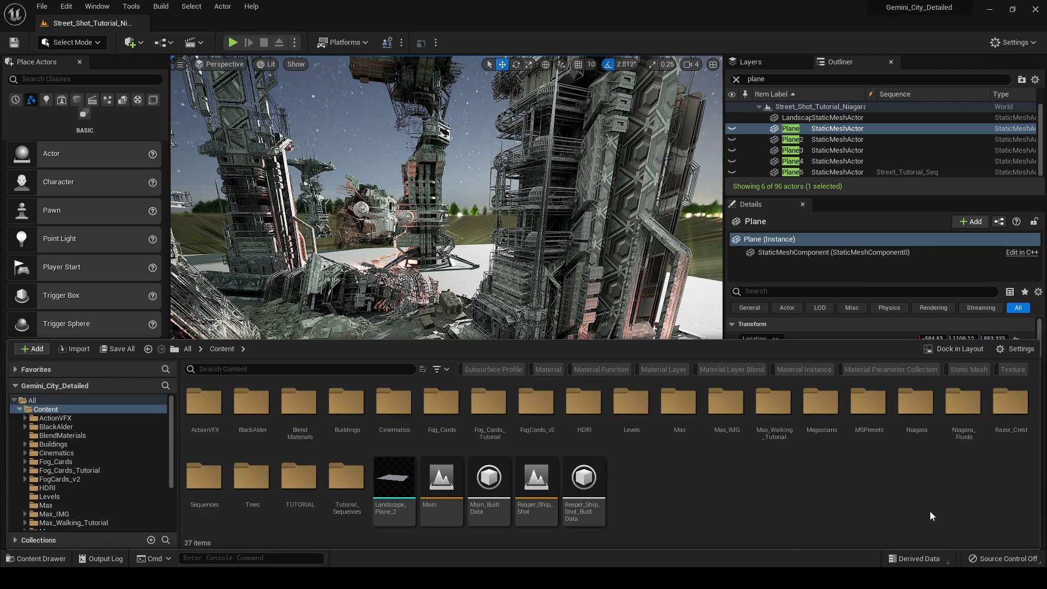
double_click(960, 414)
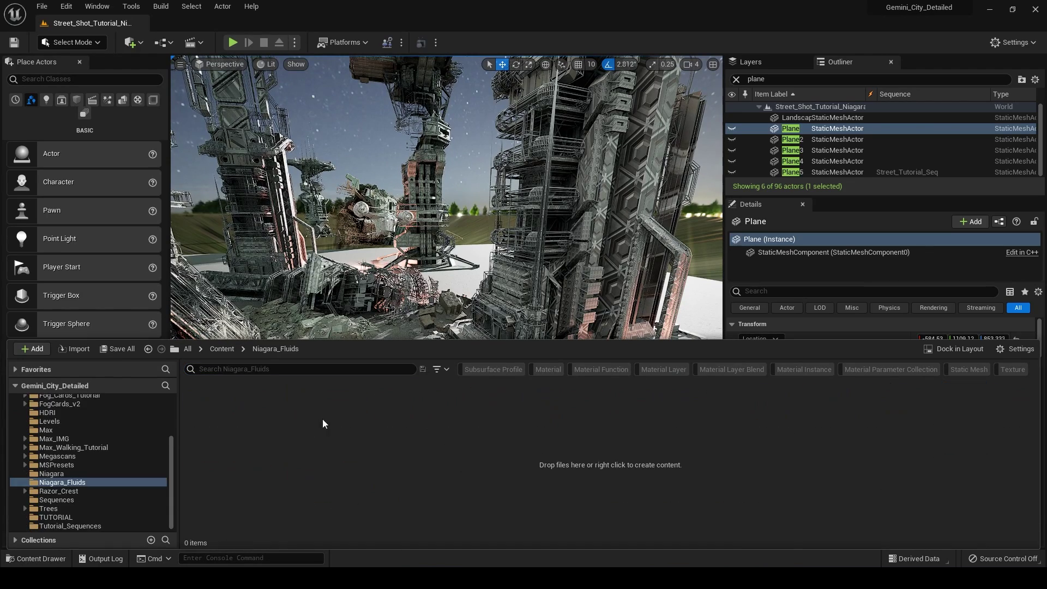
Start a new Niagara System in the empty folder, choosing to begin from a template.
right_click(300, 417)
mouse_move(299, 417)
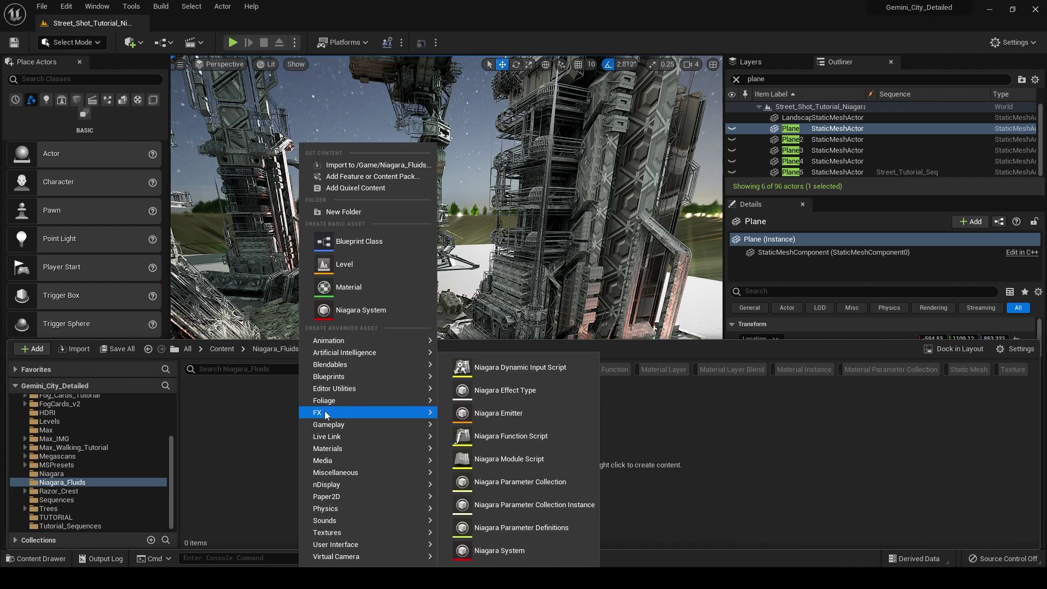
click(499, 550)
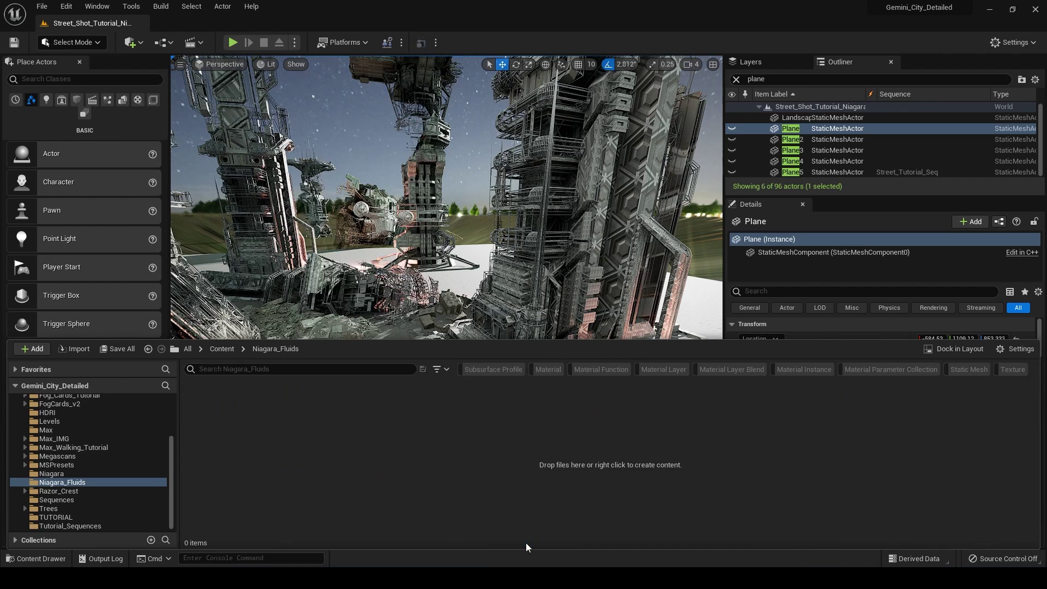
click(502, 209)
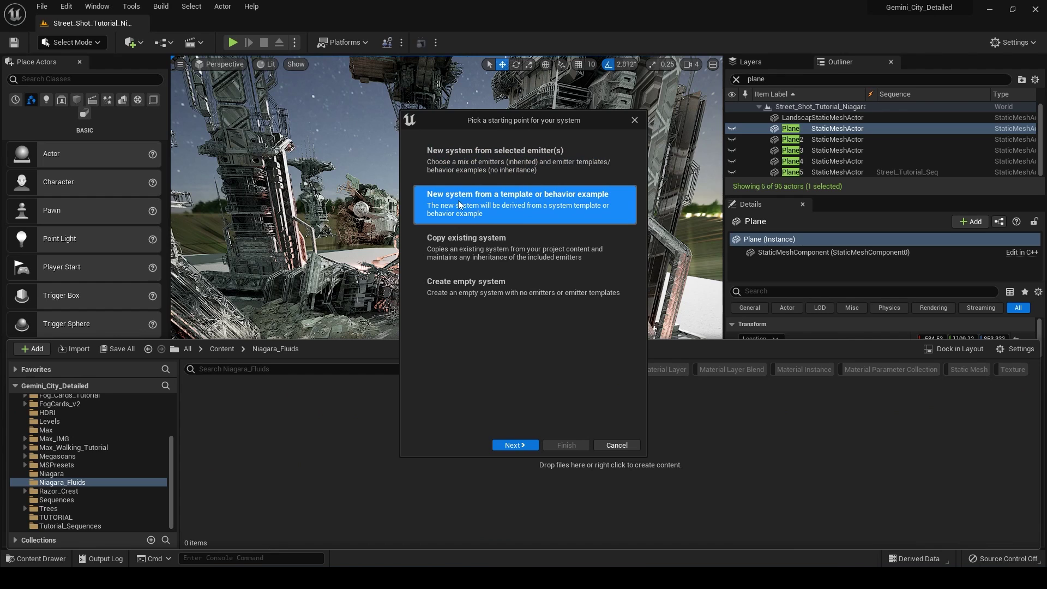
Browse the Templates list to the 3D Gas section and pick Grid 3D Gas Simple Particle Source.
click(515, 445)
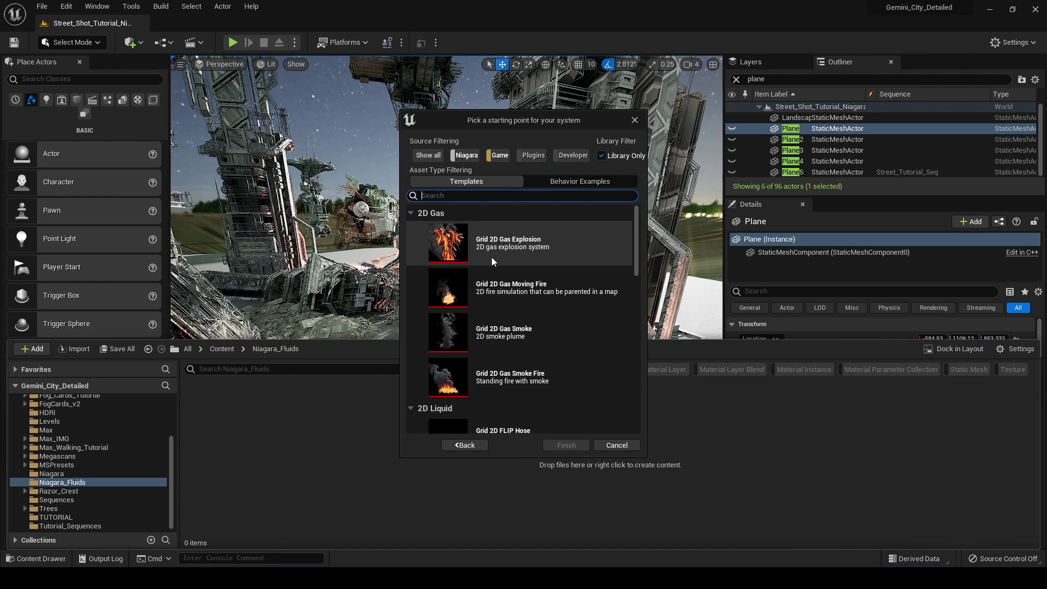
scroll(492, 261, down, 5)
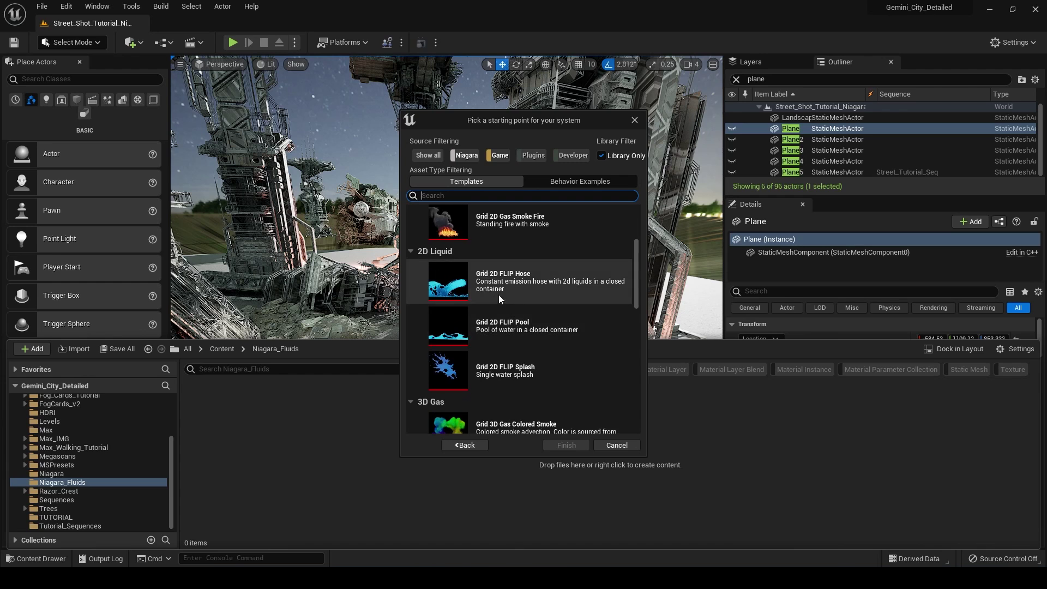
scroll(529, 327, up, 5)
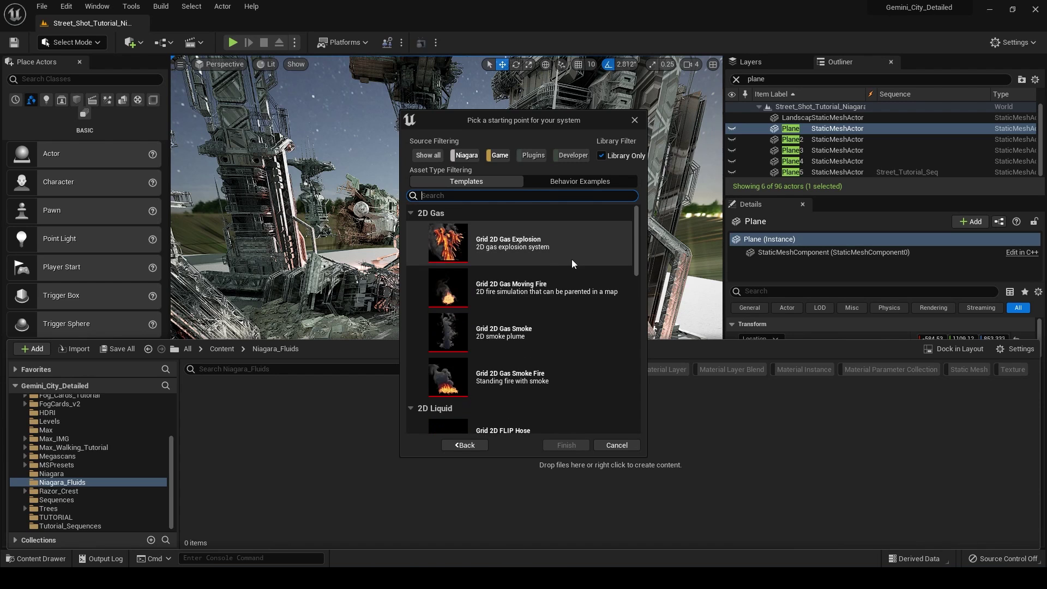
scroll(562, 272, down, 5)
scroll(490, 297, down, 4)
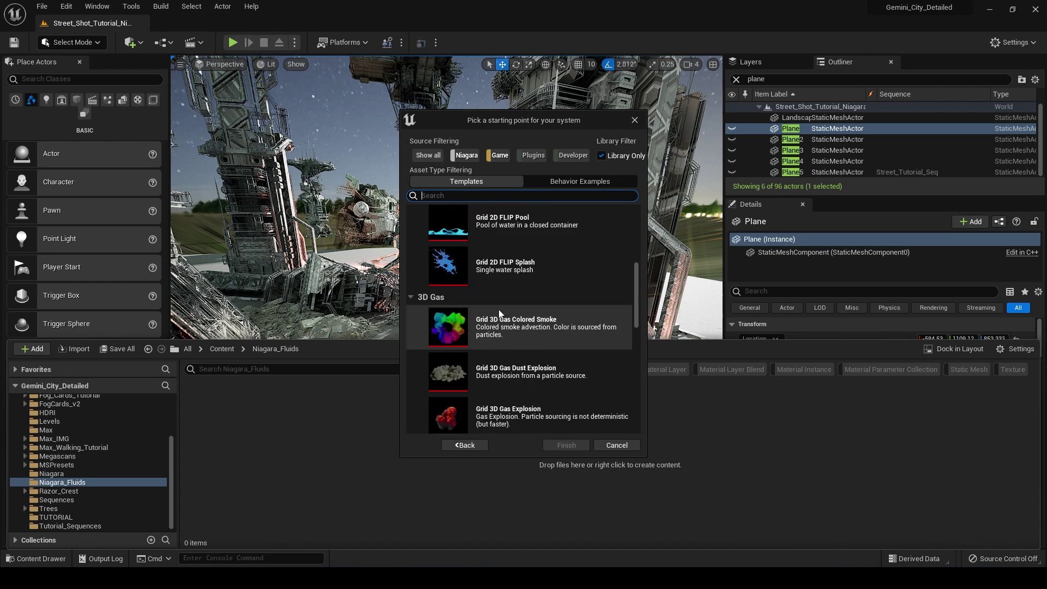
scroll(450, 307, down, 10)
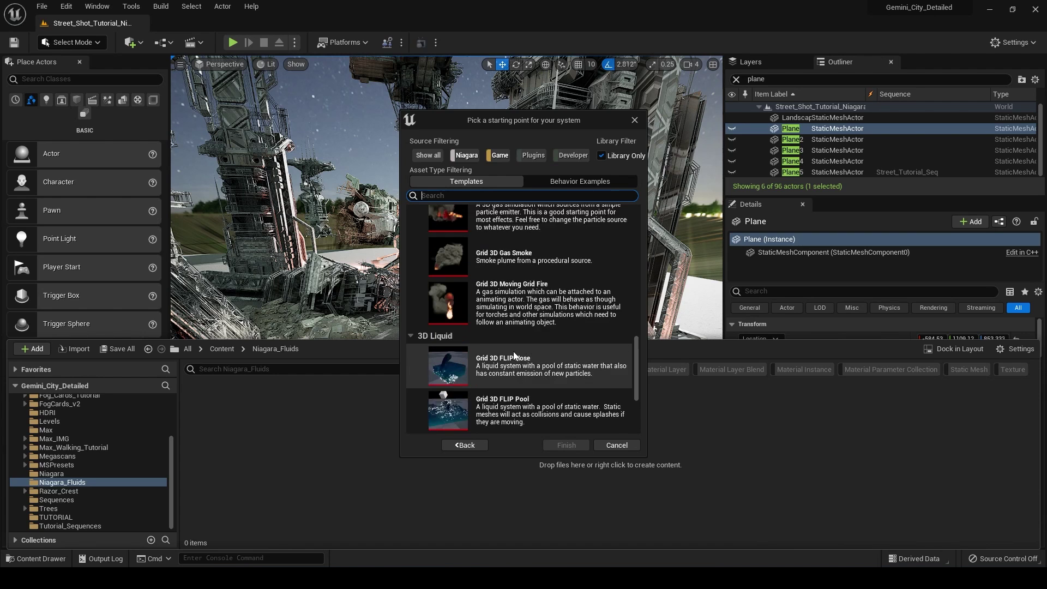
scroll(469, 322, down, 5)
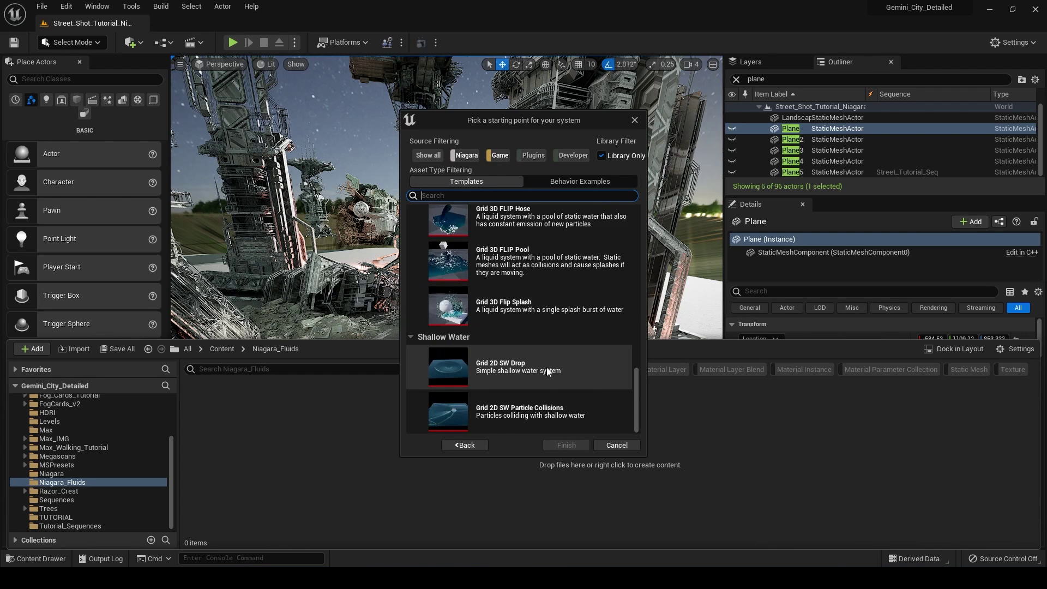
scroll(521, 325, up, 4)
scroll(502, 314, up, 4)
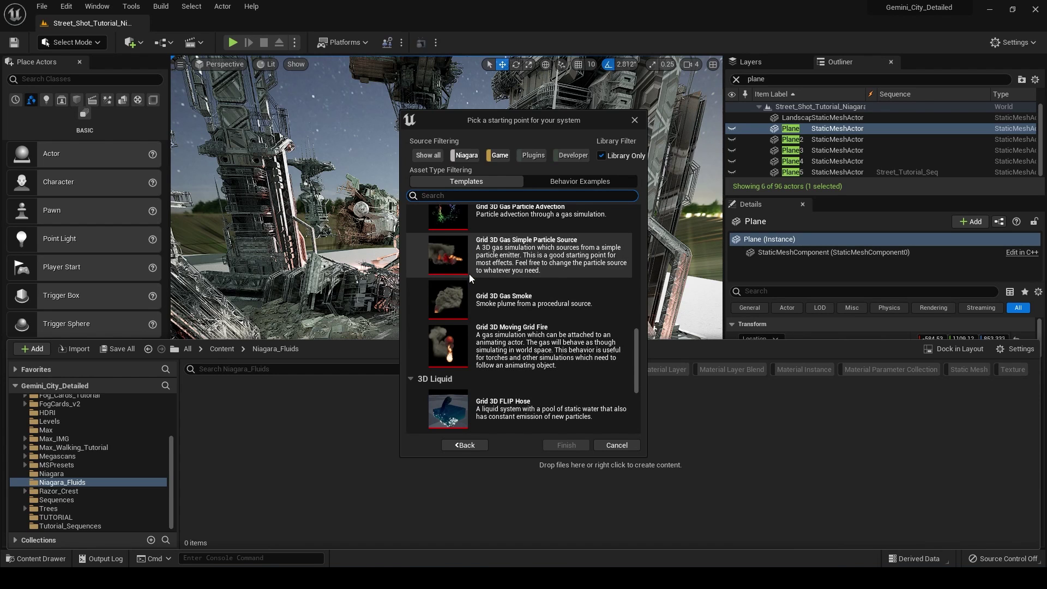
scroll(531, 335, up, 5)
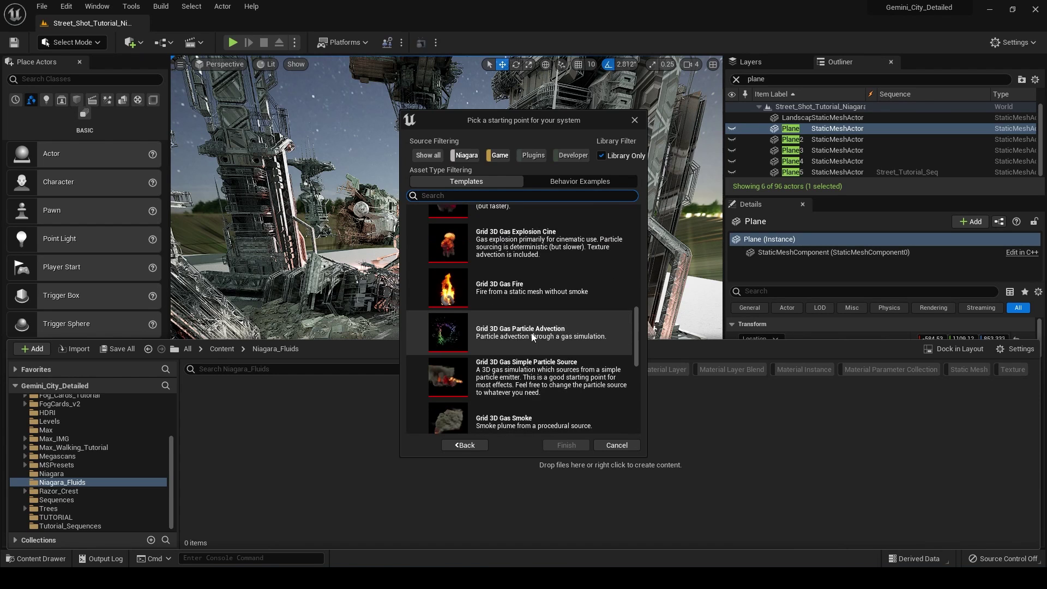
scroll(532, 327, down, 1)
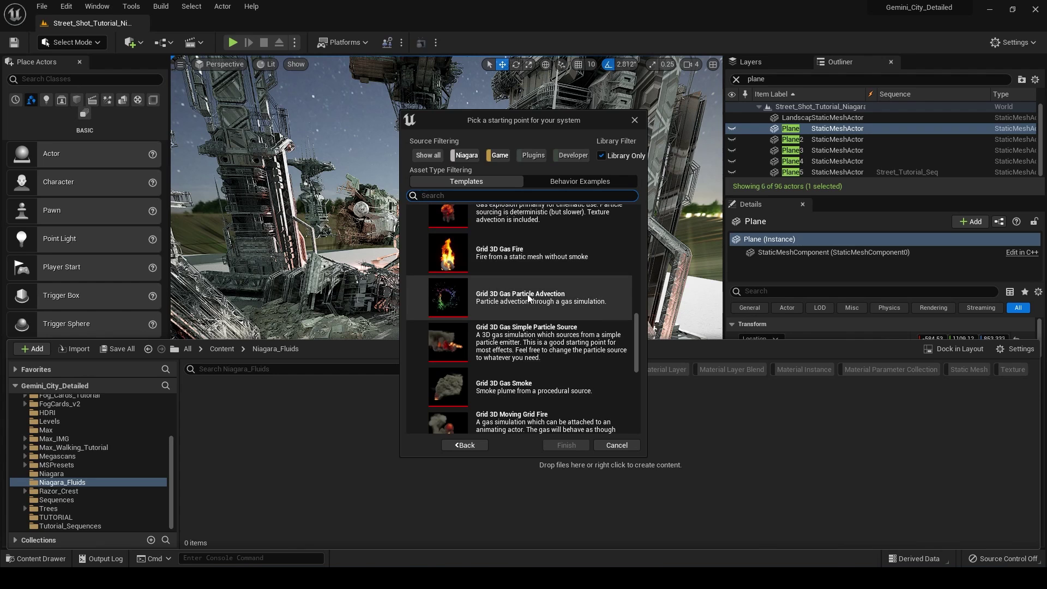
scroll(528, 297, up, 3)
scroll(527, 306, up, 1)
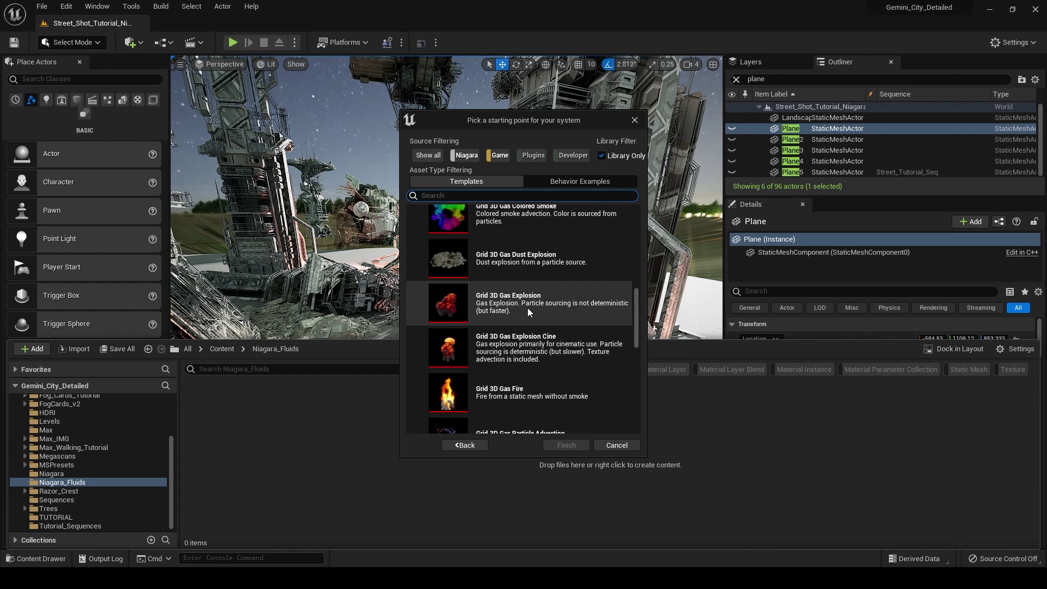
scroll(527, 315, down, 1)
scroll(526, 315, down, 4)
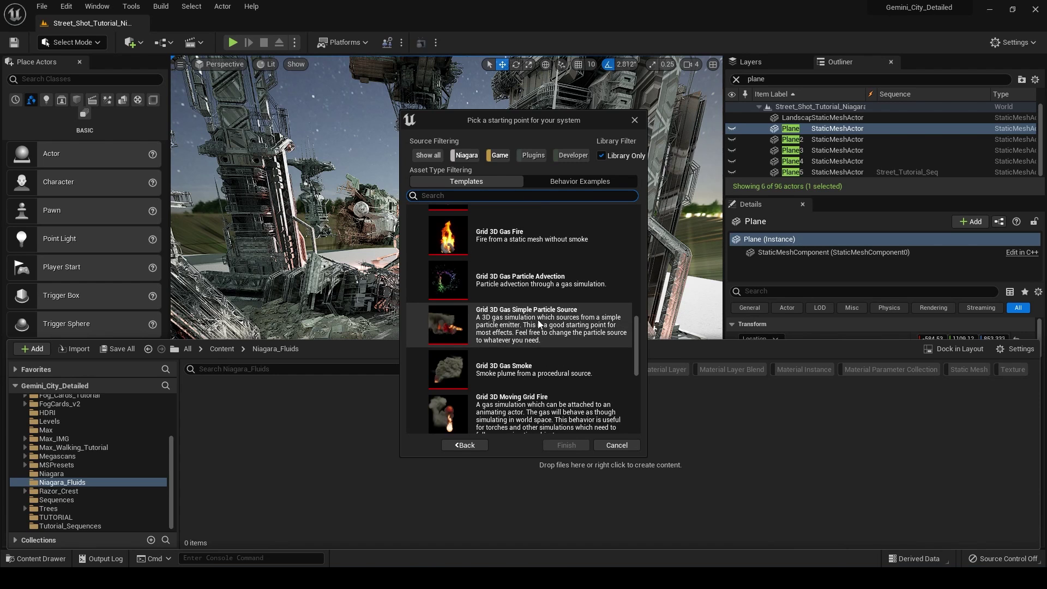
click(538, 324)
Finish creating the system from the template and name the new asset NS_Fire.
click(566, 445)
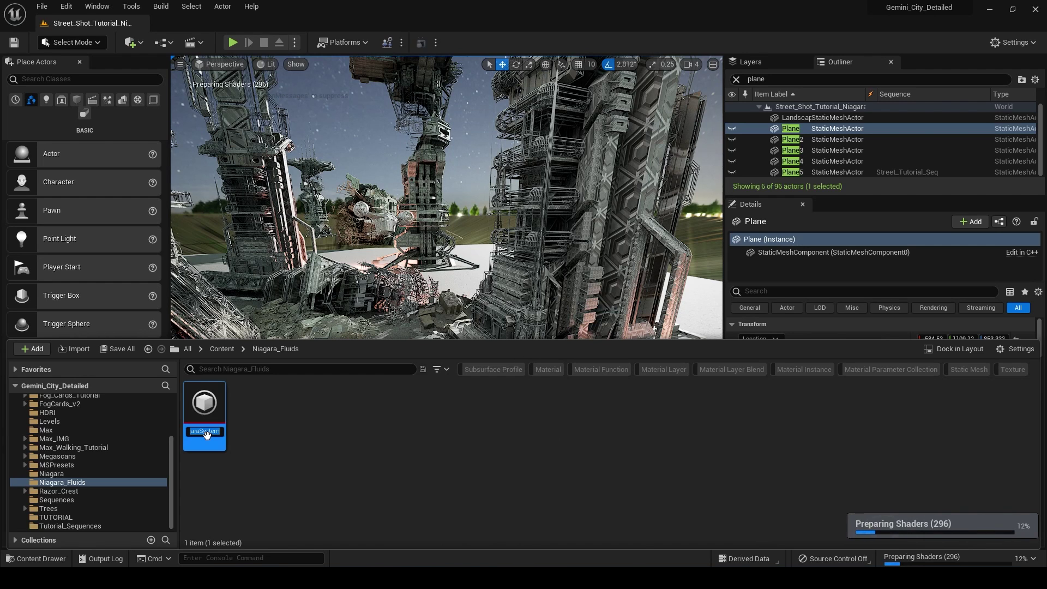
text(f)
key(BackSpace)
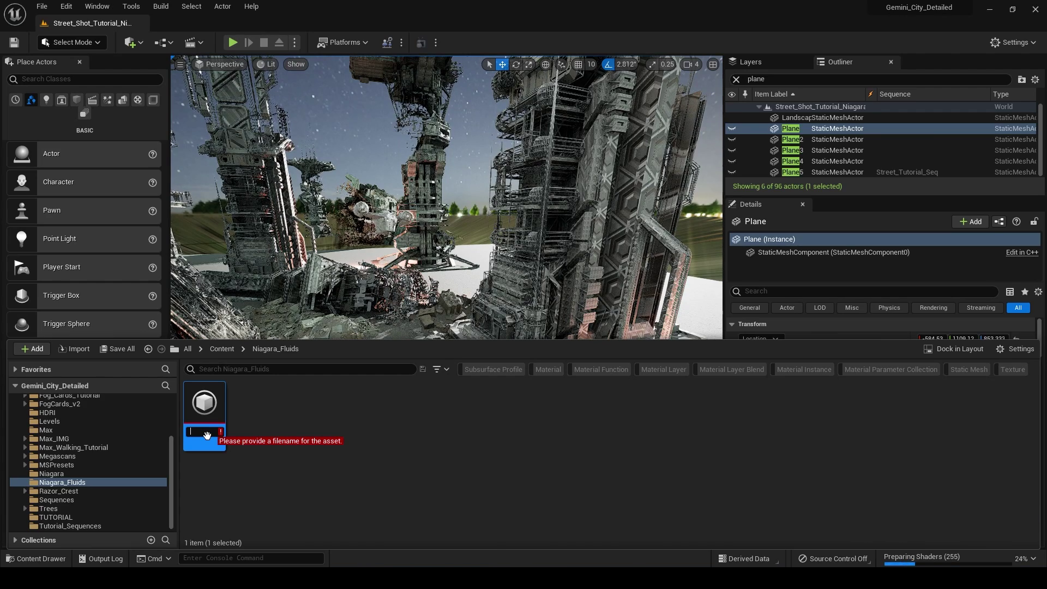
text(NS_Fire)
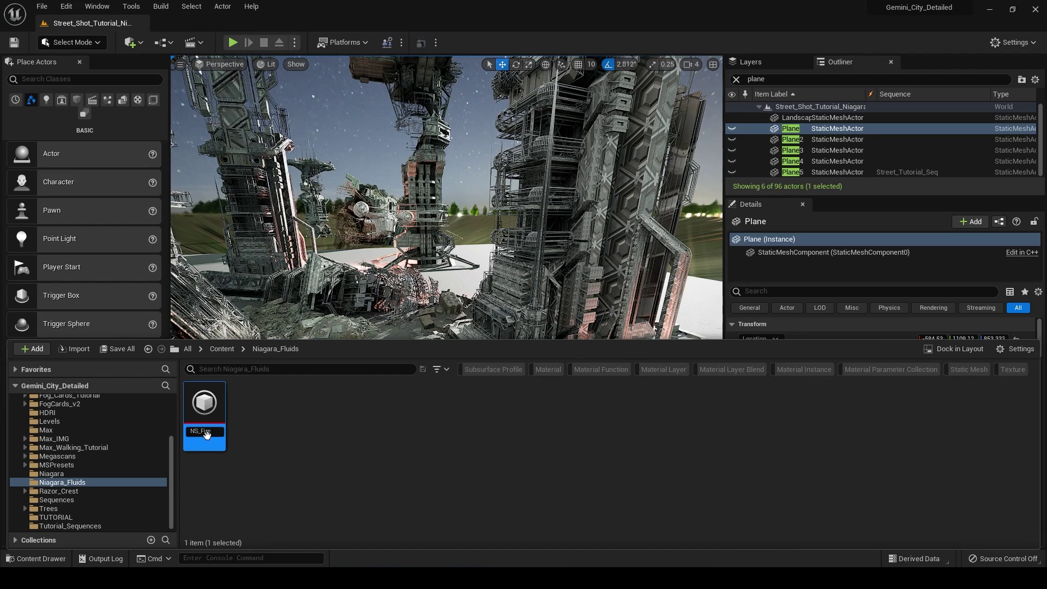
key(Return)
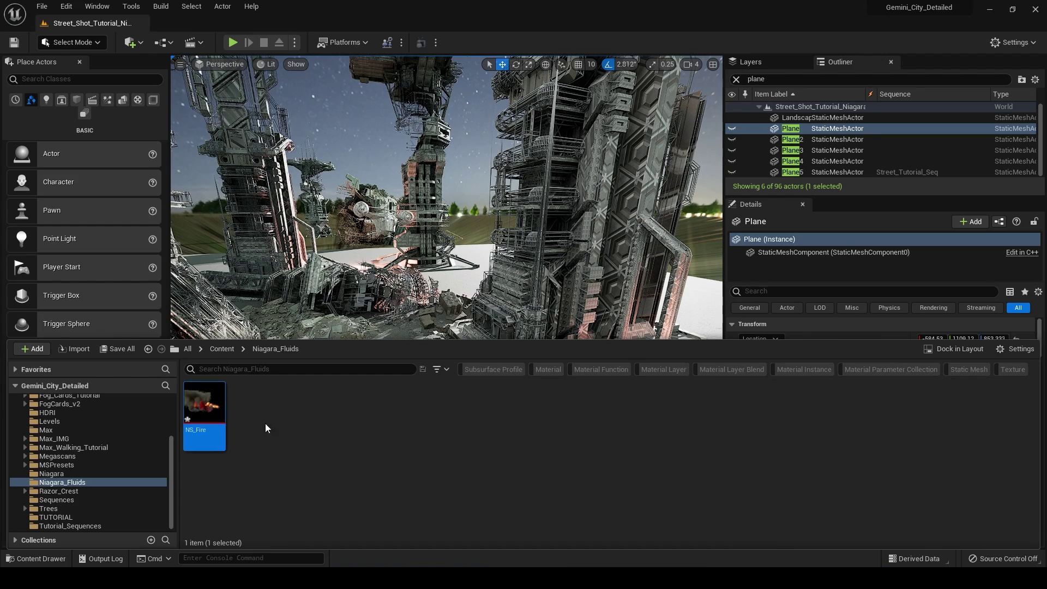
Drag NS_Fire from the Content Browser onto the rubble in the street.
drag(309, 342, 309, 444)
drag(204, 508, 472, 398)
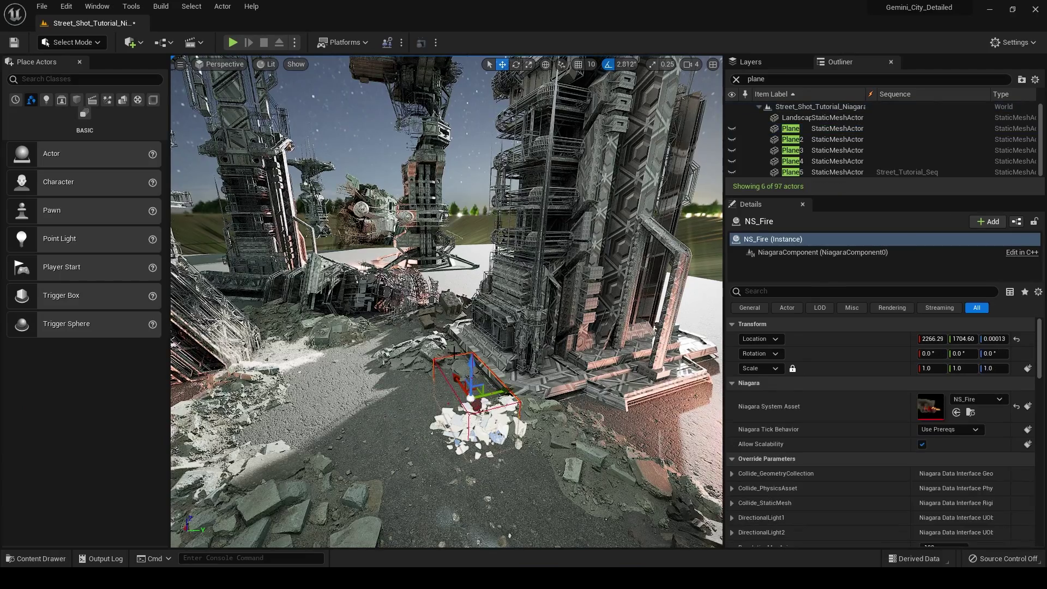
right_drag(454, 353, 581, 347)
key(w)
key(s)
Raise the fire about 146 units above the ground and rotate it to roughly -70 degrees.
drag(483, 339, 483, 255)
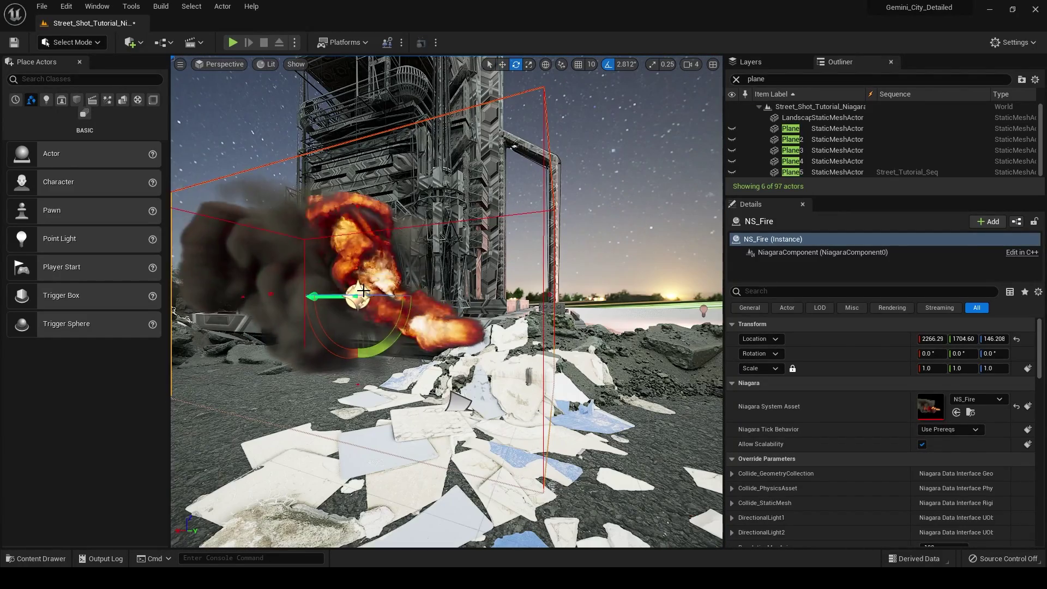
drag(368, 295, 417, 295)
key(d)
right_drag(417, 295, 357, 273)
alt+drag(439, 343, 450, 425)
key(w)
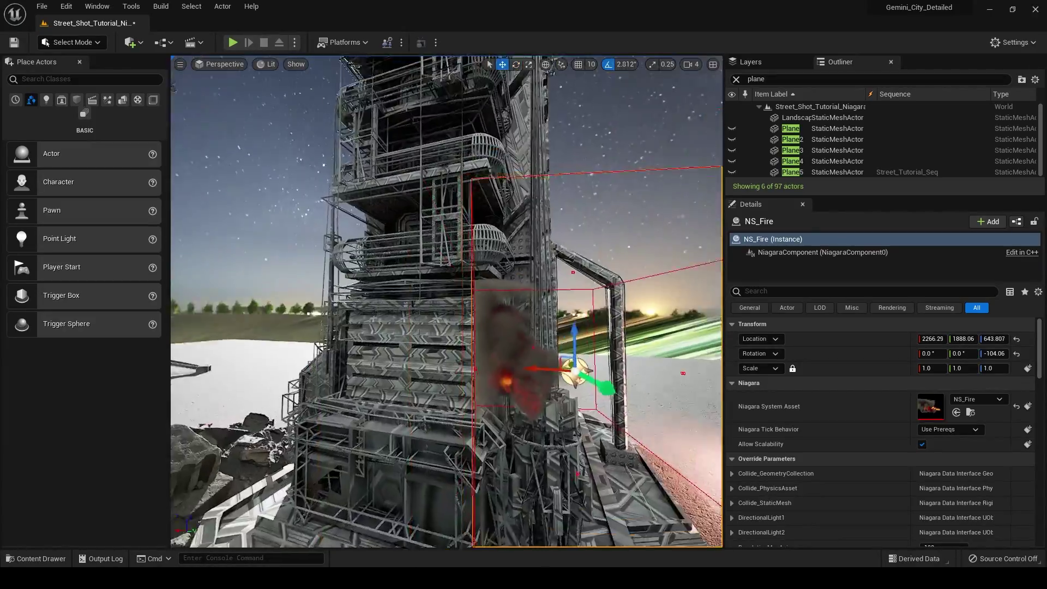
Check the fire from all sides and set its Z rotation to about -98 degrees.
alt+right_drag(589, 377, 665, 524)
alt+drag(665, 524, 275, 362)
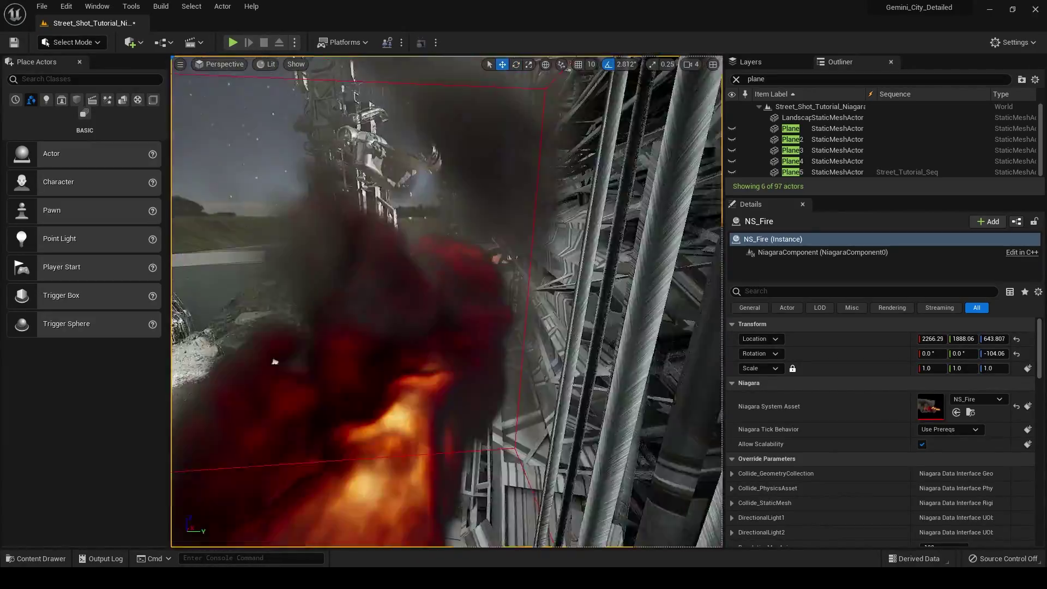
alt+right_drag(275, 361, 234, 305)
alt+drag(234, 305, 491, 306)
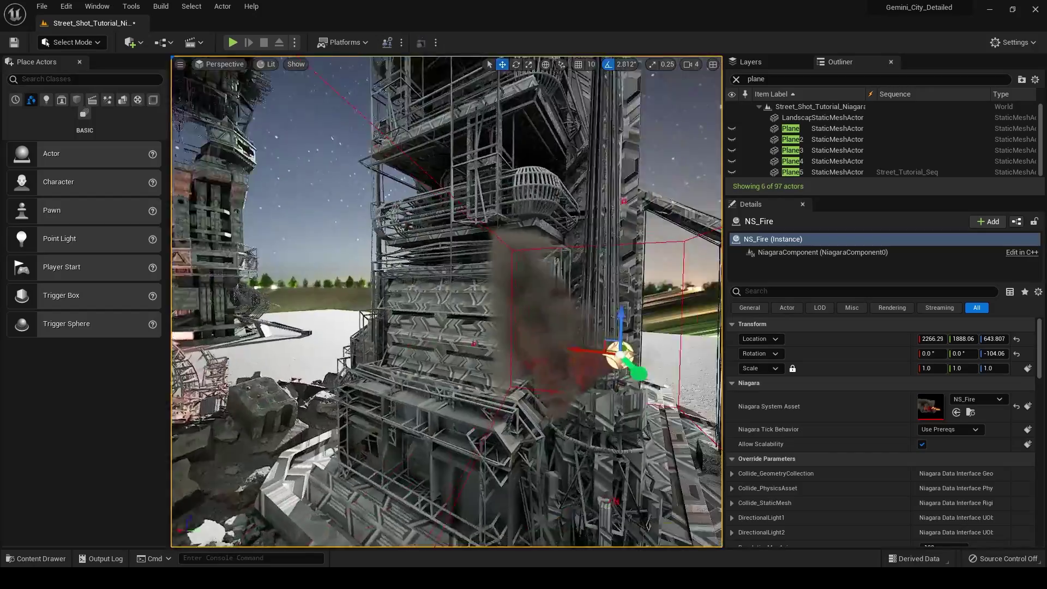
mouse_move(491, 306)
right_down()
mouse_move(523, 314)
mouse_move(468, 327)
mouse_move(534, 333)
mouse_move(491, 311)
right_up()
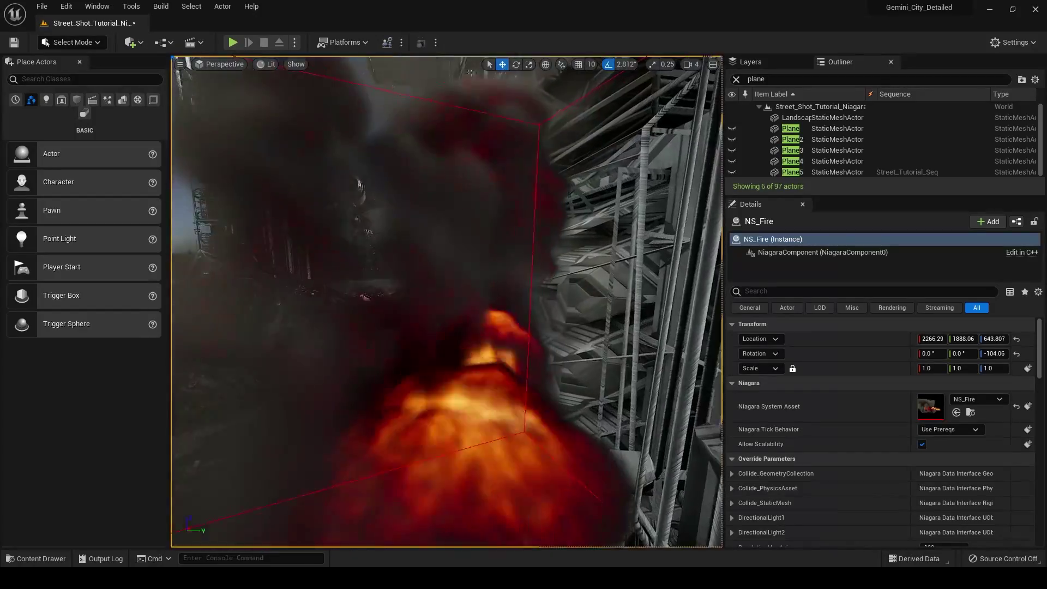
mouse_move(455, 355)
right_down()
mouse_move(468, 398)
mouse_move(454, 355)
right_up()
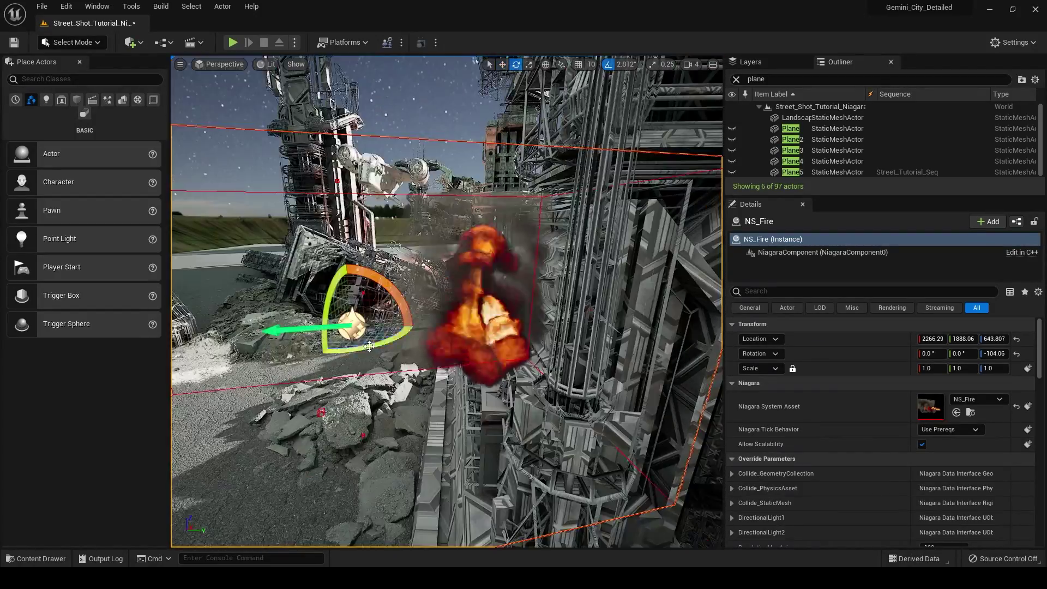
drag(382, 344, 461, 307)
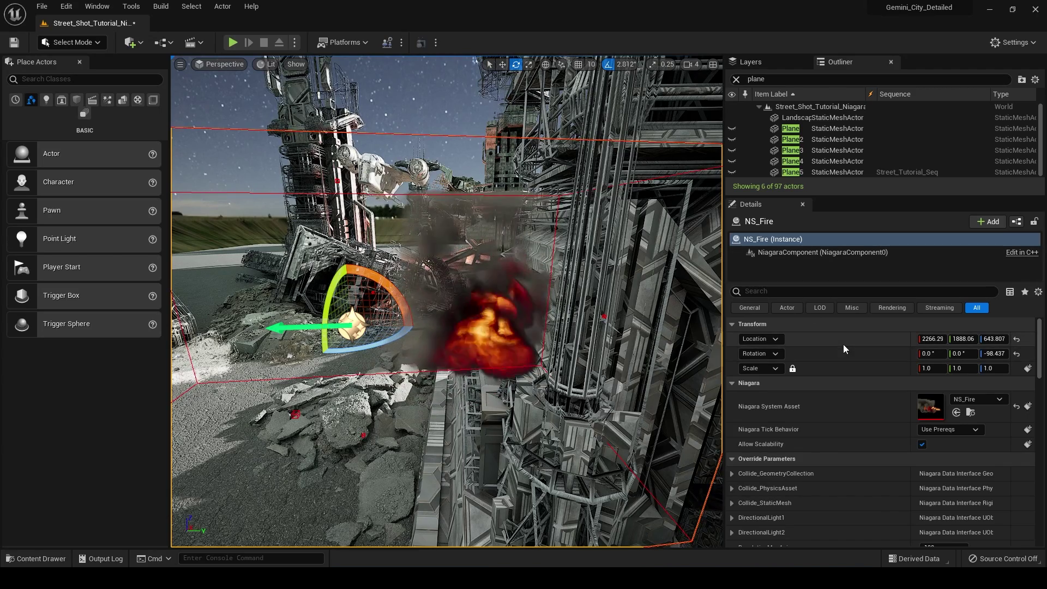
Change NS_Fire's ResolutionMaxAxis override from 192 to 250 and fly in to inspect the fire.
scroll(852, 379, down, 4)
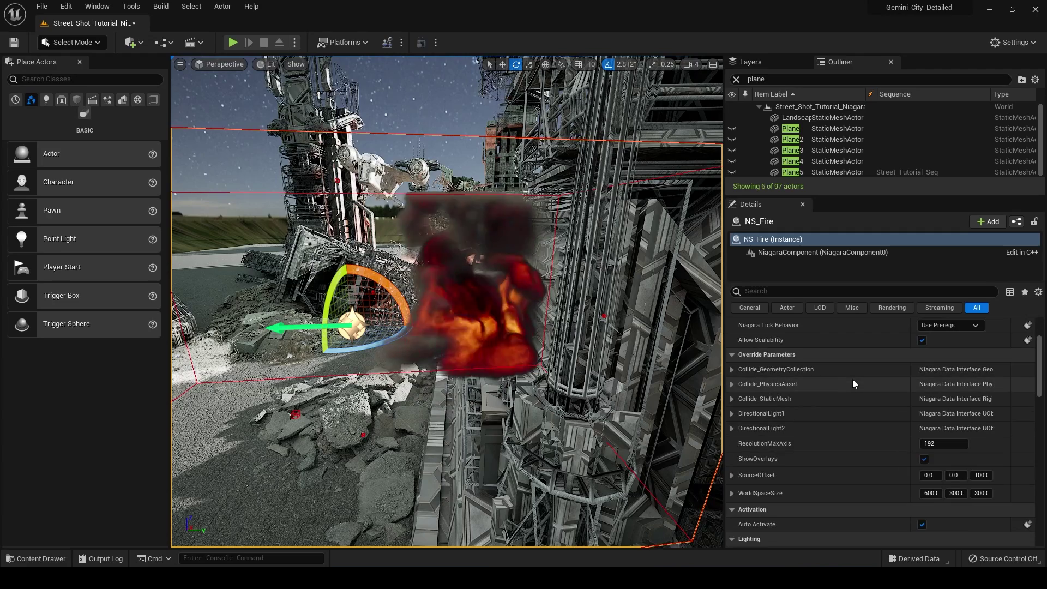
scroll(853, 378, up, 4)
scroll(852, 375, down, 4)
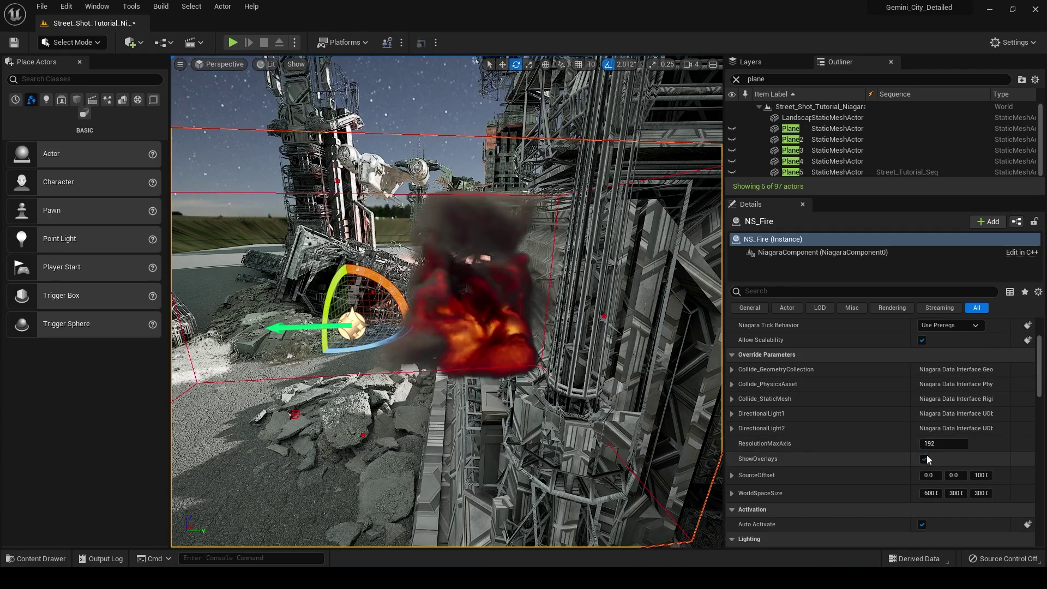
click(939, 443)
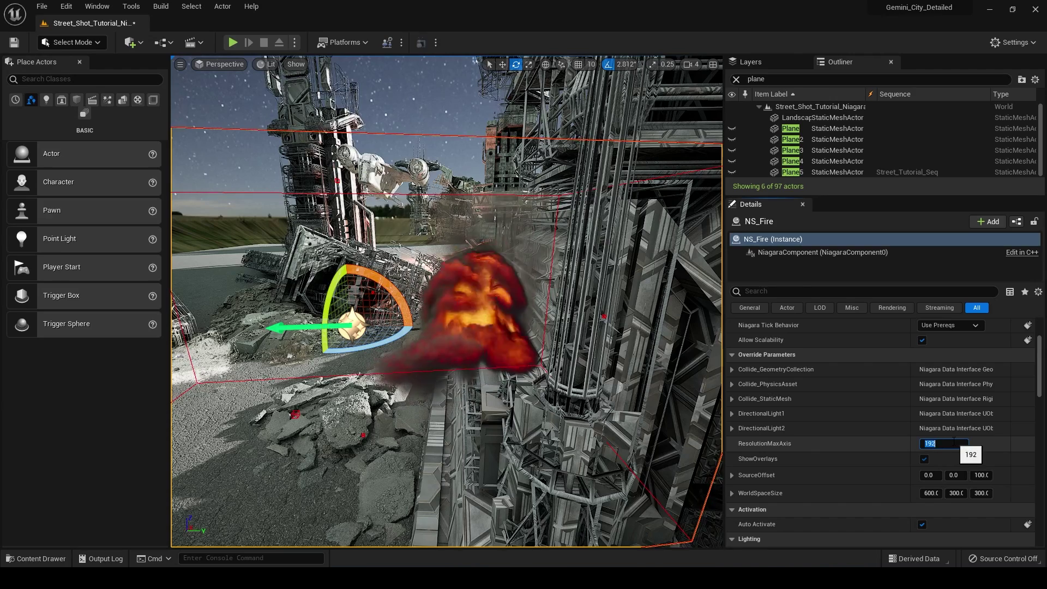
text(250)
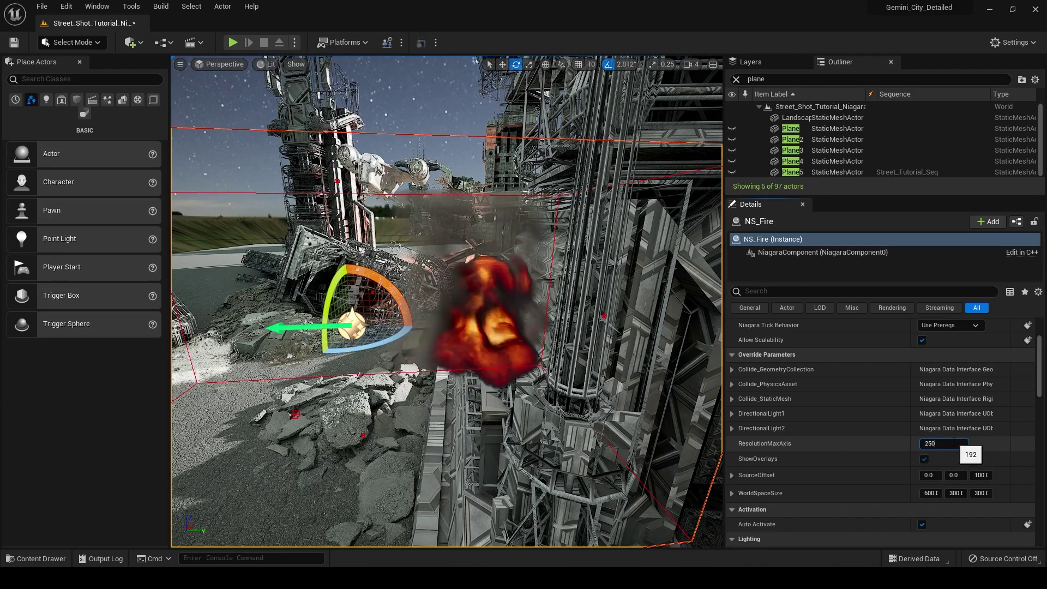
key(Return)
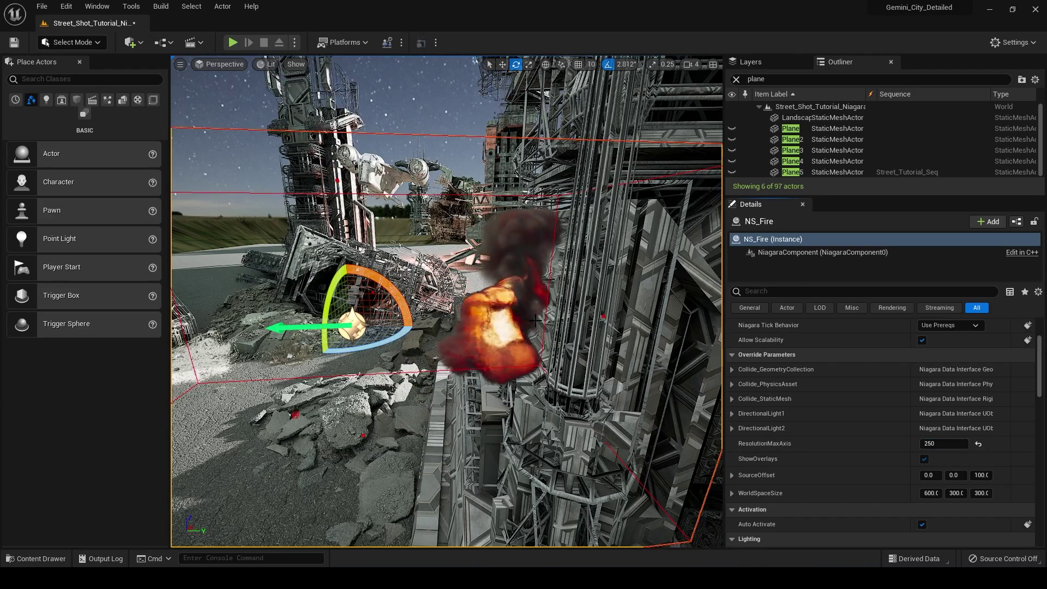
key(w)
right_drag(544, 342, 544, 345)
scroll(447, 300, down, 5)
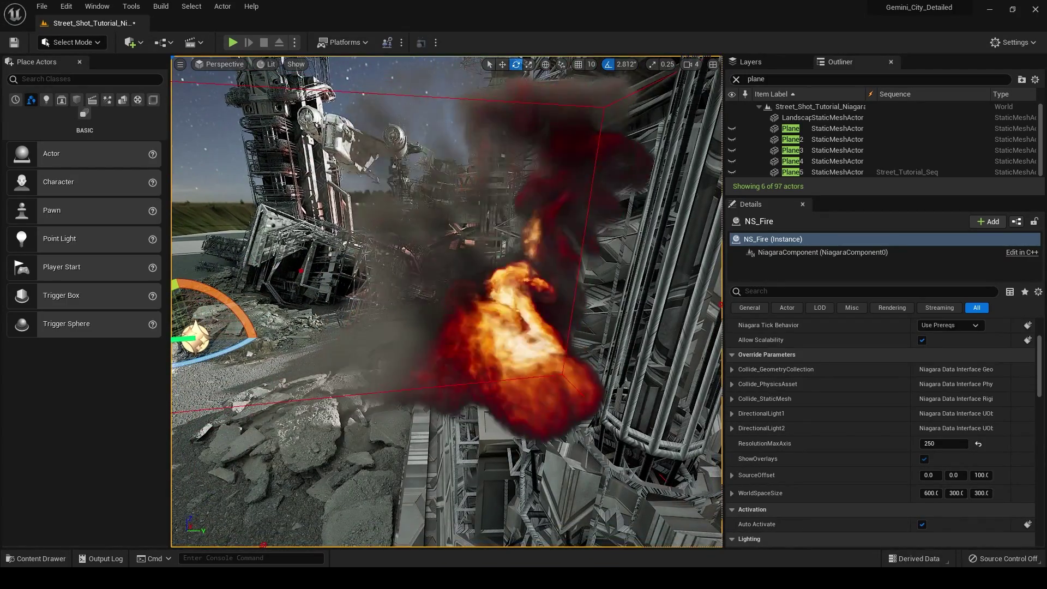
scroll(518, 289, down, 4)
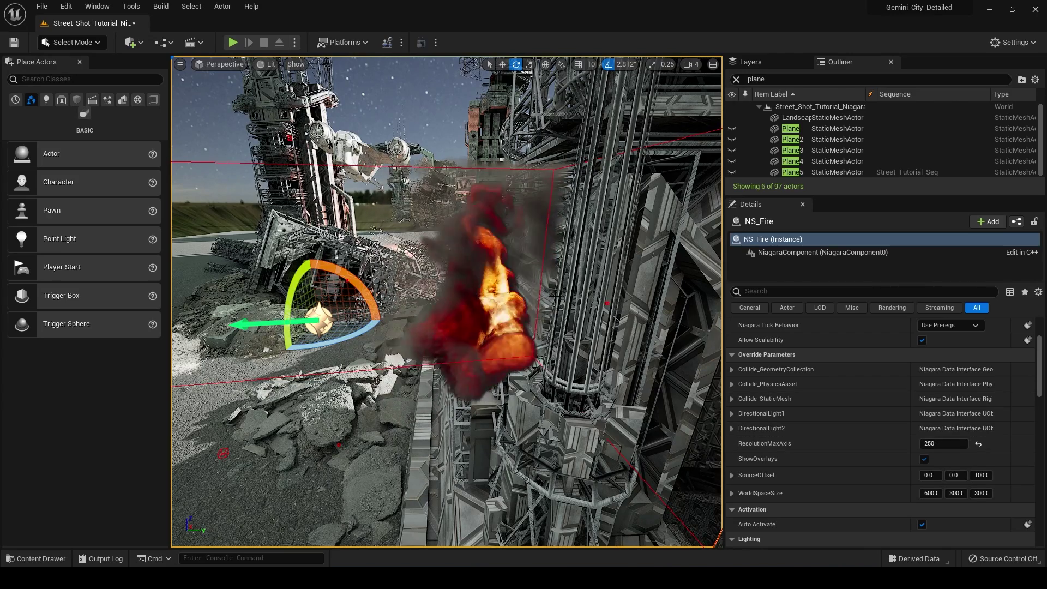
Try a ResolutionMaxAxis of 350 and circle the fire to inspect it.
right_drag(555, 297, 551, 322)
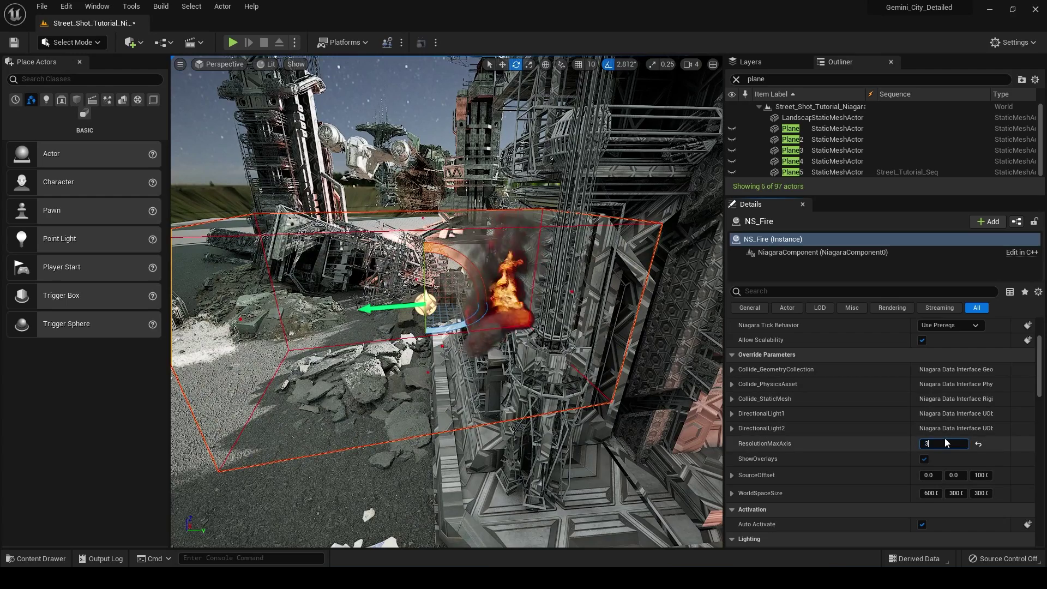
text(50)
key(Return)
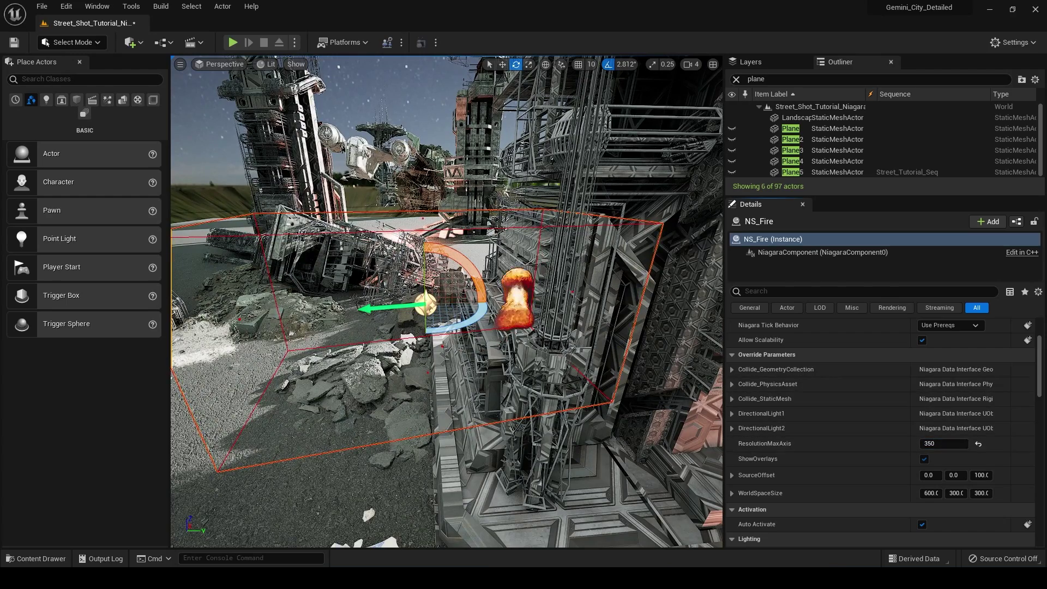
right_drag(447, 300, 507, 273)
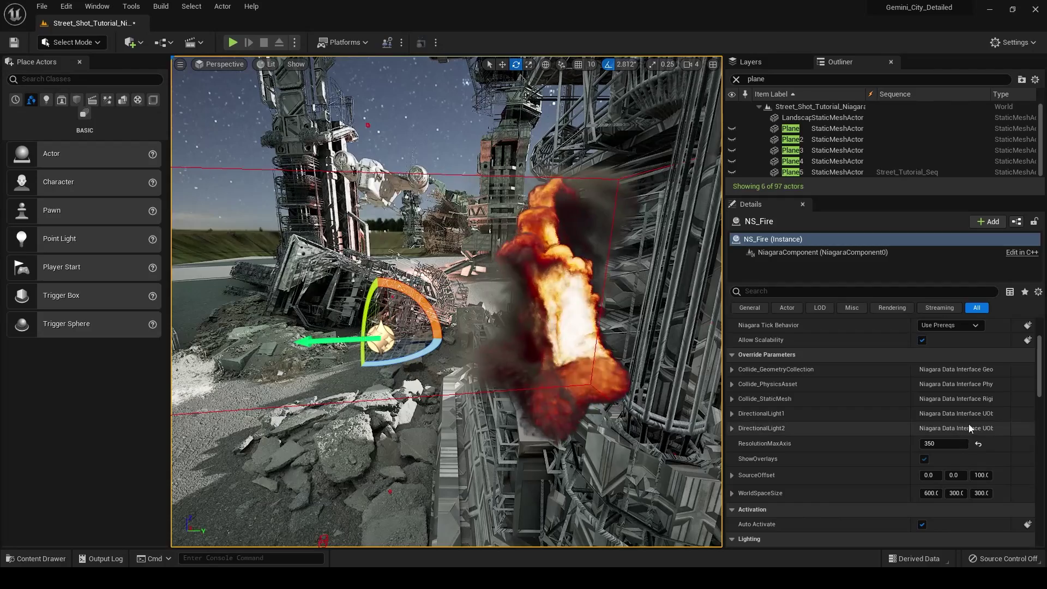
Settle on a ResolutionMaxAxis of 280 and orbit around the emitter.
click(943, 443)
text(280)
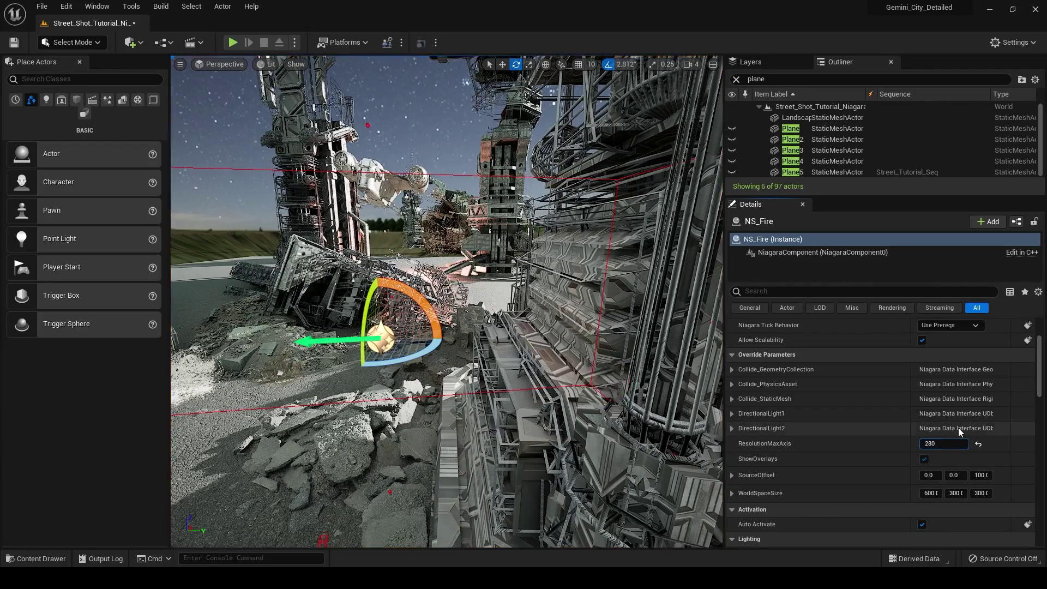
key(Return)
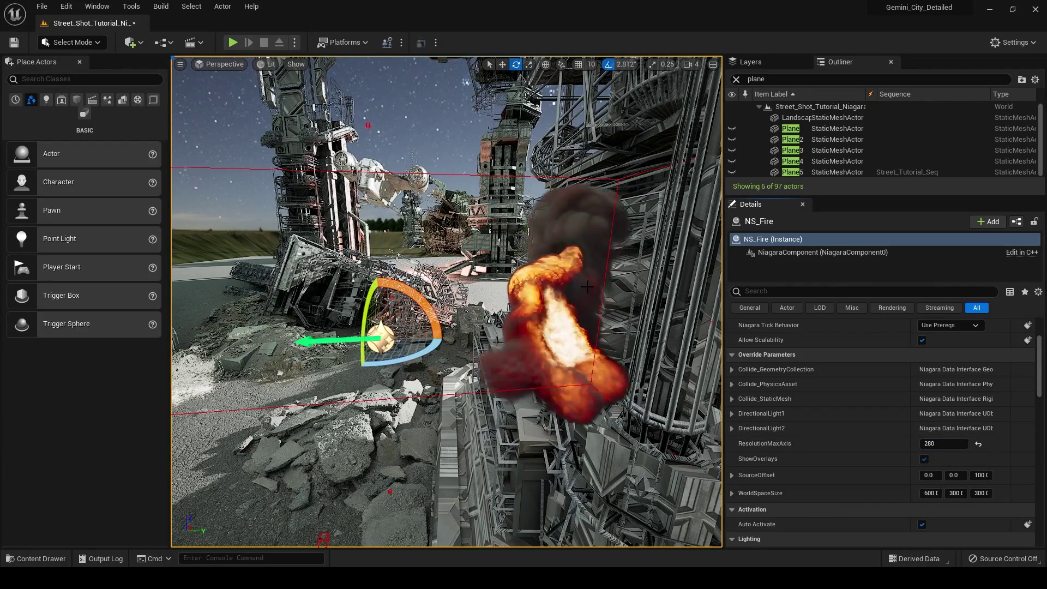
mouse_move(505, 315)
right_down()
mouse_move(520, 317)
mouse_move(490, 316)
mouse_move(506, 315)
right_up()
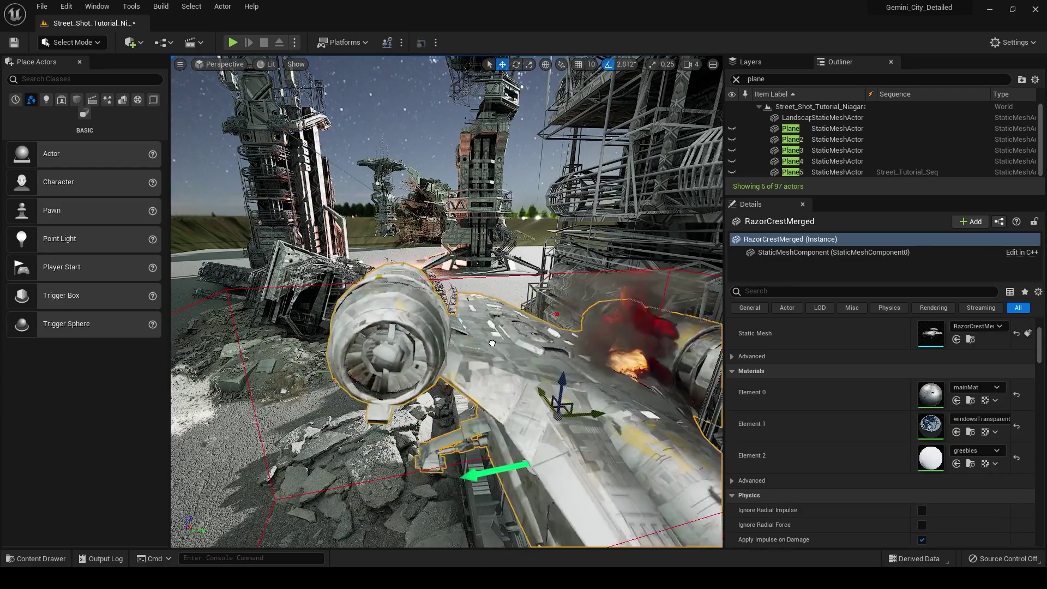
Slide the RazorCrestMerged ship along Y through the fire volume and orbit to inspect it.
key(f)
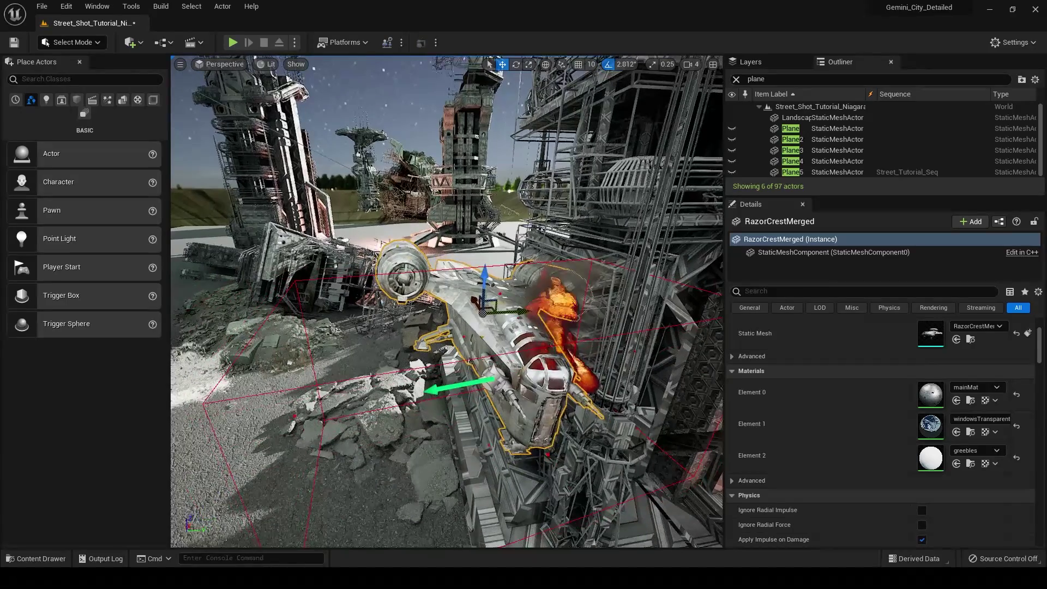
drag(502, 313, 465, 310)
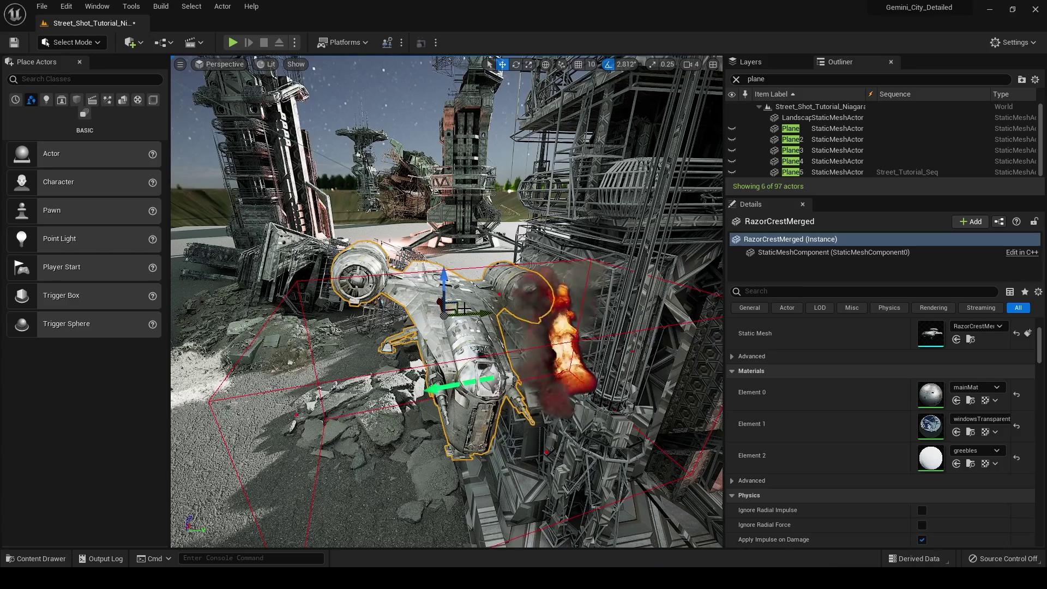
right_drag(539, 257, 492, 341)
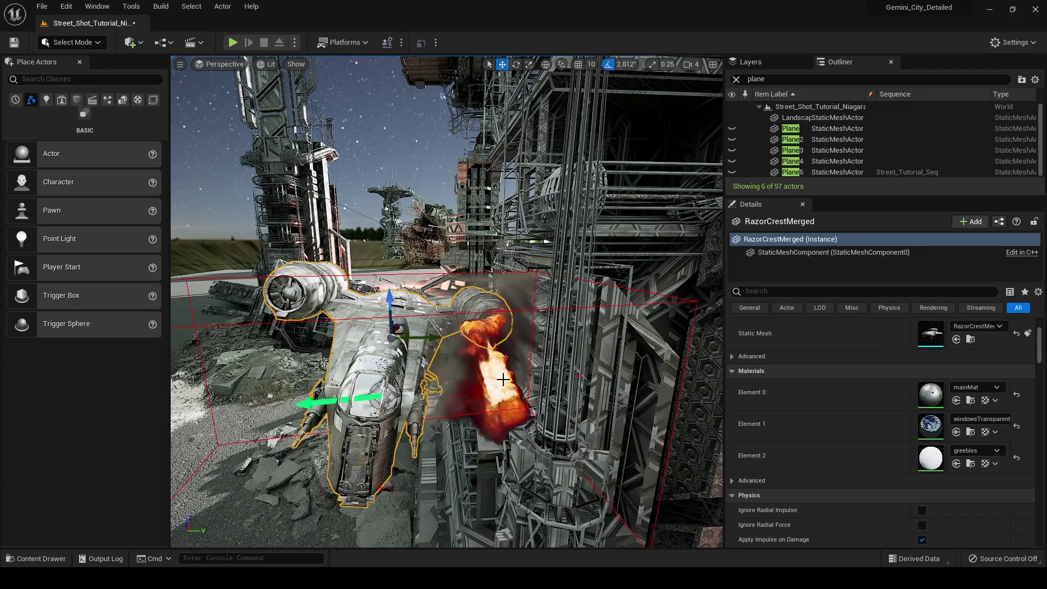
mouse_move(447, 301)
alt+mouse_down()
mouse_move(365, 306)
mouse_move(431, 302)
alt+mouse_up()
mouse_move(446, 302)
right_down()
mouse_move(494, 301)
mouse_move(433, 302)
right_up()
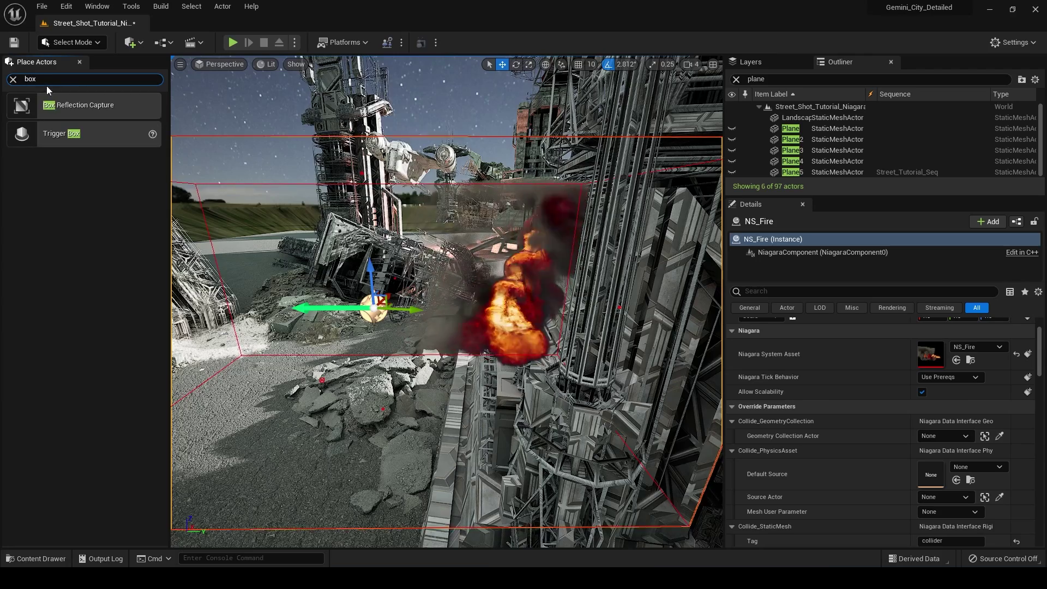
Search Place Actors for 'cube' and drop a Cube beside the fire.
text(ube)
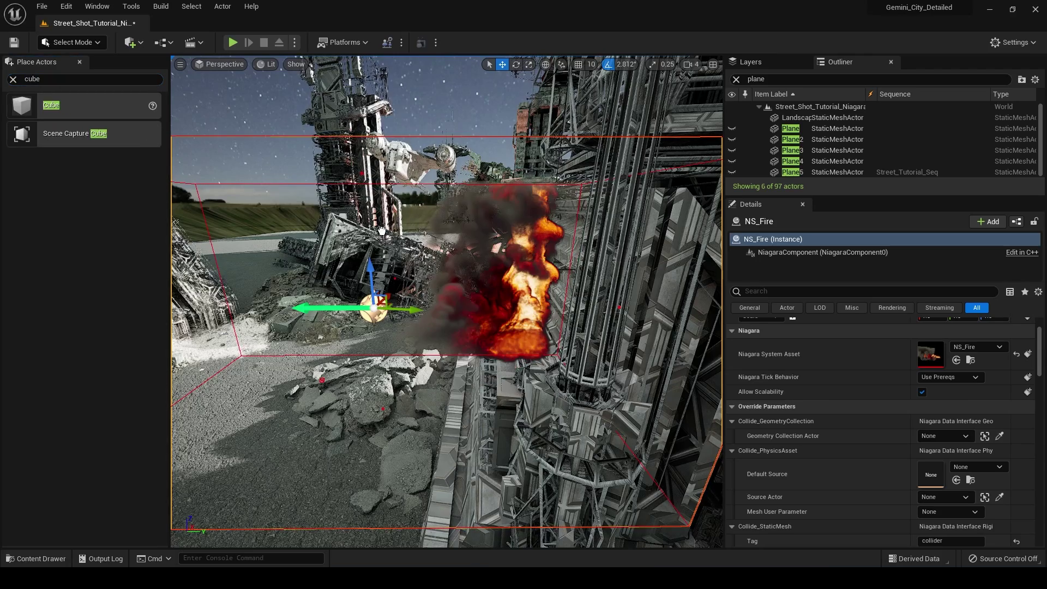
drag(468, 403, 503, 234)
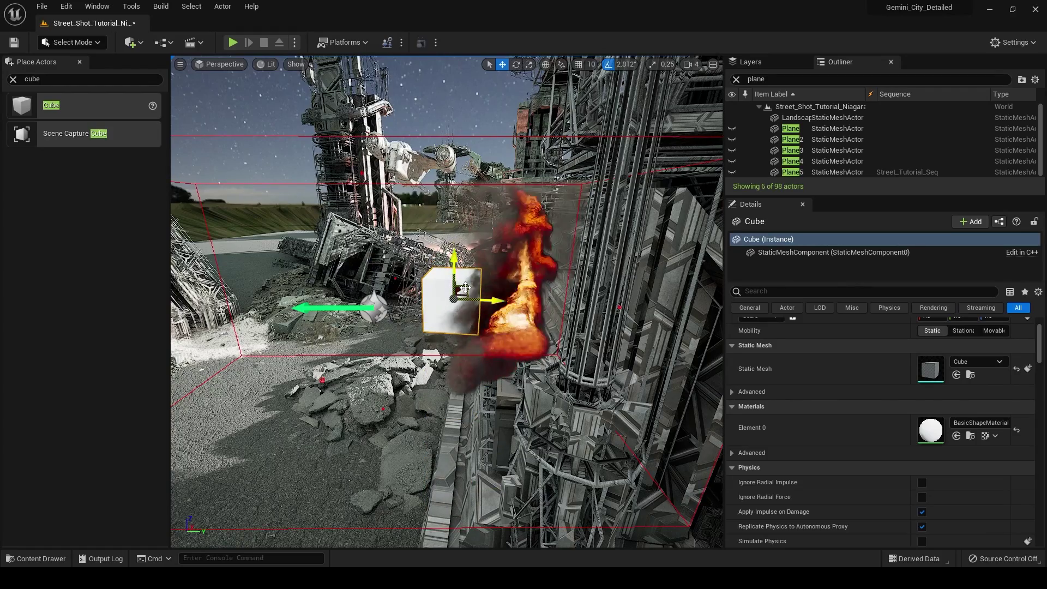
alt+drag(449, 309, 483, 289)
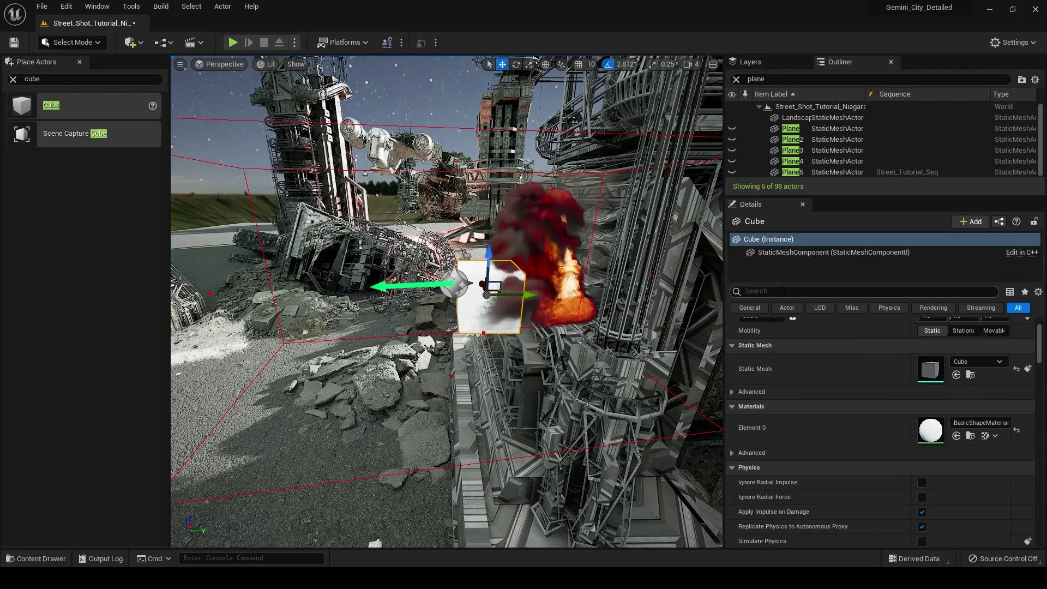
Add an empty Actor Tags entry to the cube and begin editing Index [0].
text(gs)
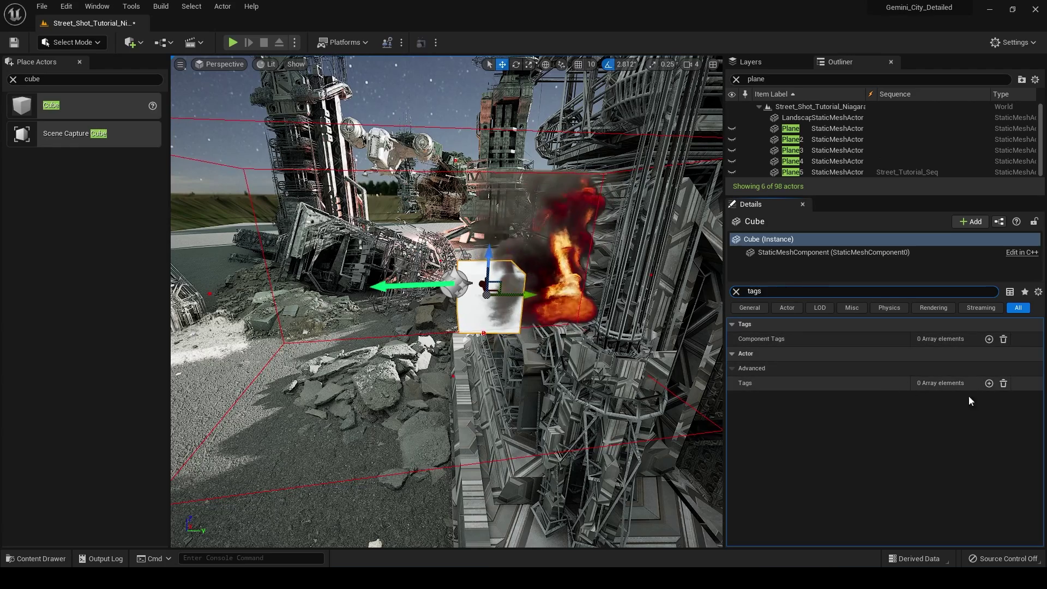
click(988, 383)
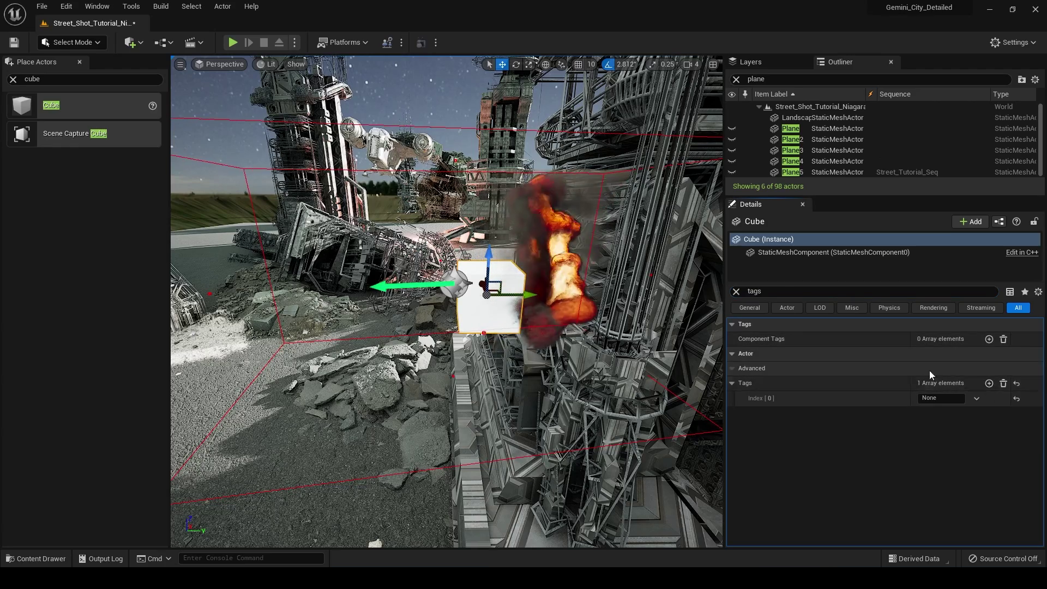
click(927, 398)
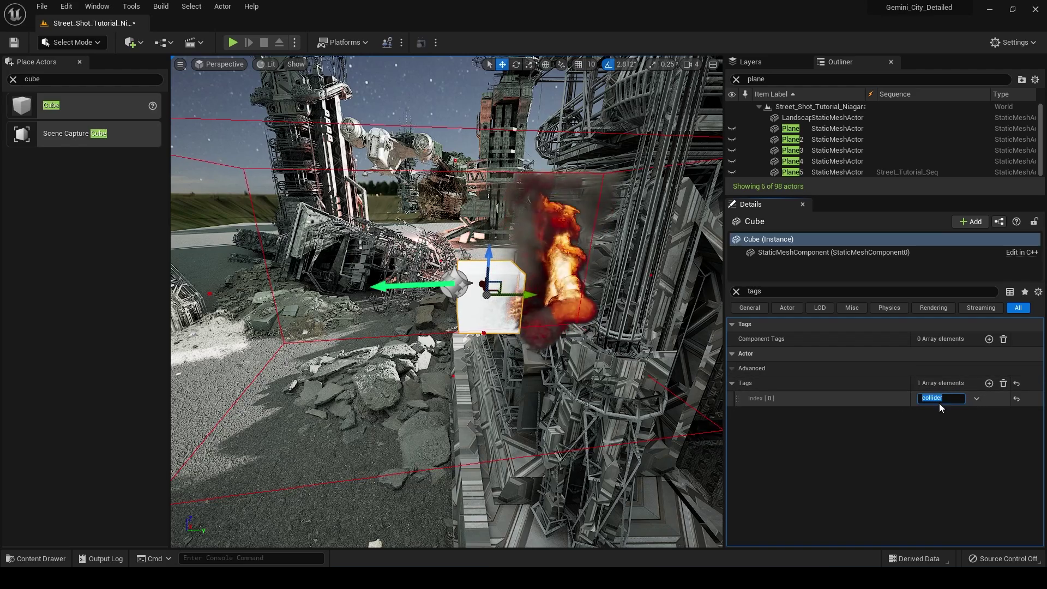
Confirm the cube's 'collider' tag and slide the cube into and out of the smoke.
click(912, 420)
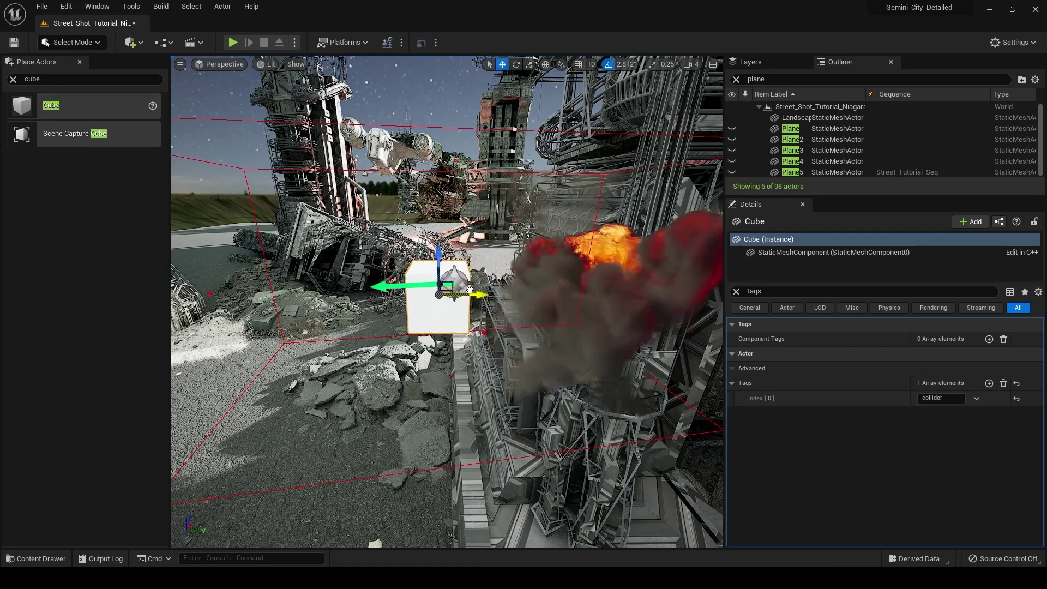
drag(613, 296, 456, 295)
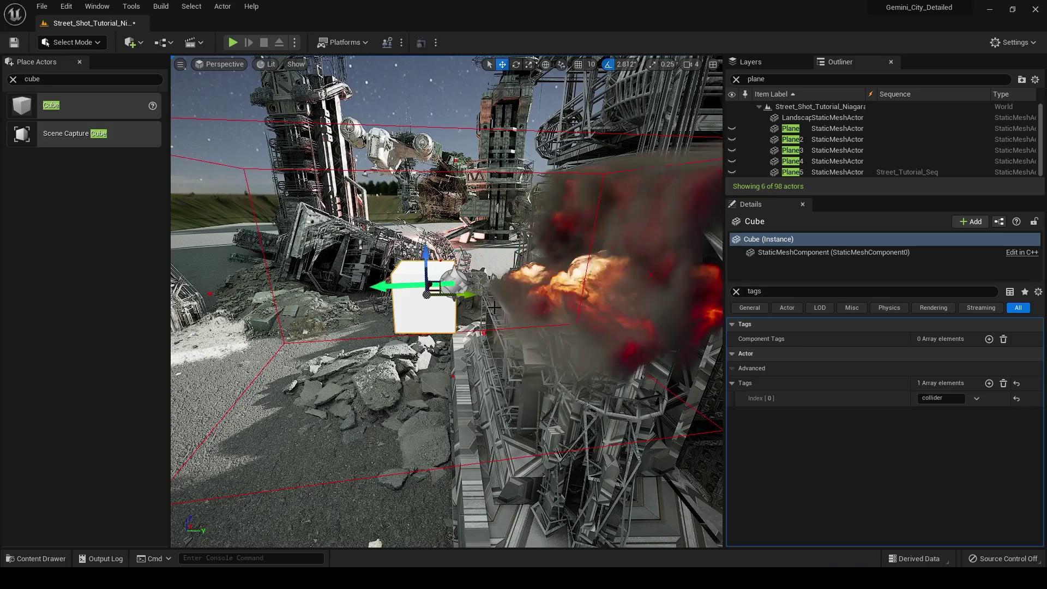
mouse_move(457, 294)
right_down()
mouse_move(436, 280)
mouse_move(436, 297)
mouse_move(470, 294)
mouse_move(459, 300)
right_up()
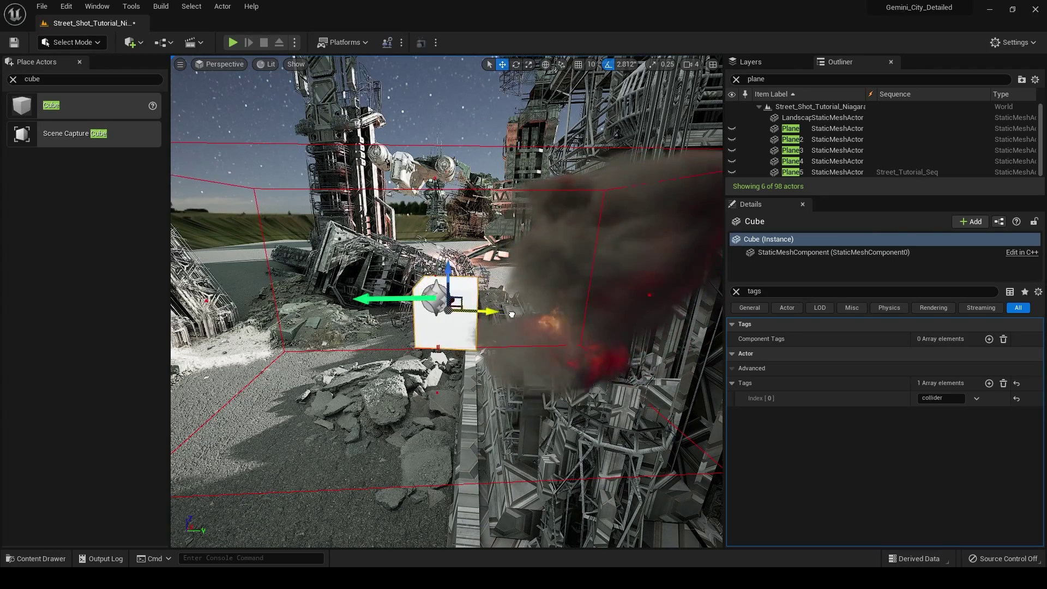
drag(589, 313, 581, 313)
right_drag(581, 314, 638, 316)
Move the cube left and right through the fire, then lift it into the explosion.
mouse_move(406, 307)
mouse_down()
mouse_move(284, 298)
mouse_move(654, 321)
mouse_move(315, 292)
mouse_move(468, 304)
mouse_move(425, 314)
mouse_up()
right_drag(425, 315, 338, 328)
drag(424, 312, 386, 188)
right_drag(386, 188, 655, 172)
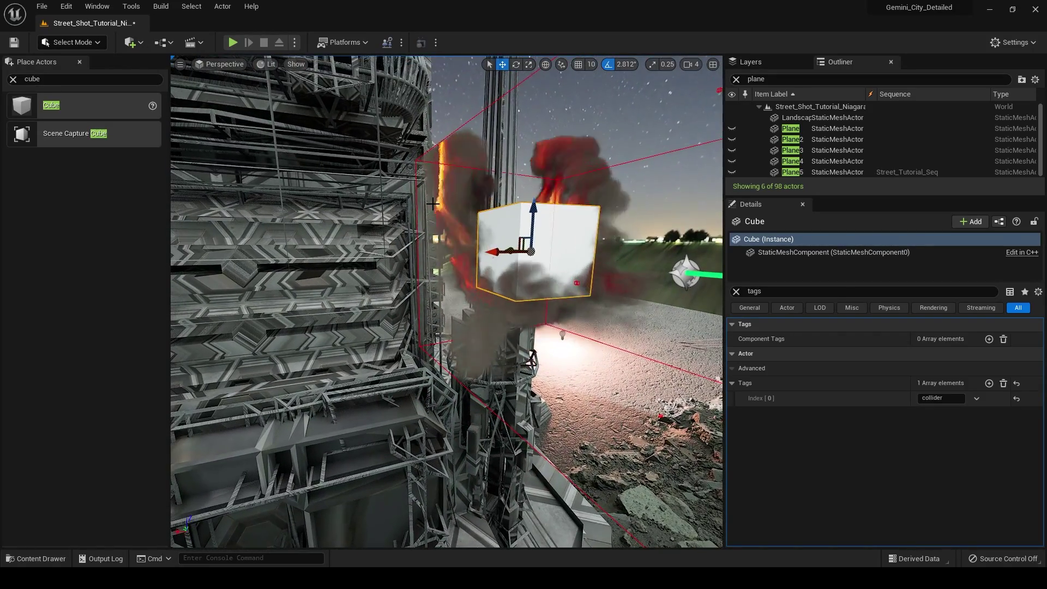
right_drag(495, 215, 504, 336)
right_drag(377, 232, 360, 240)
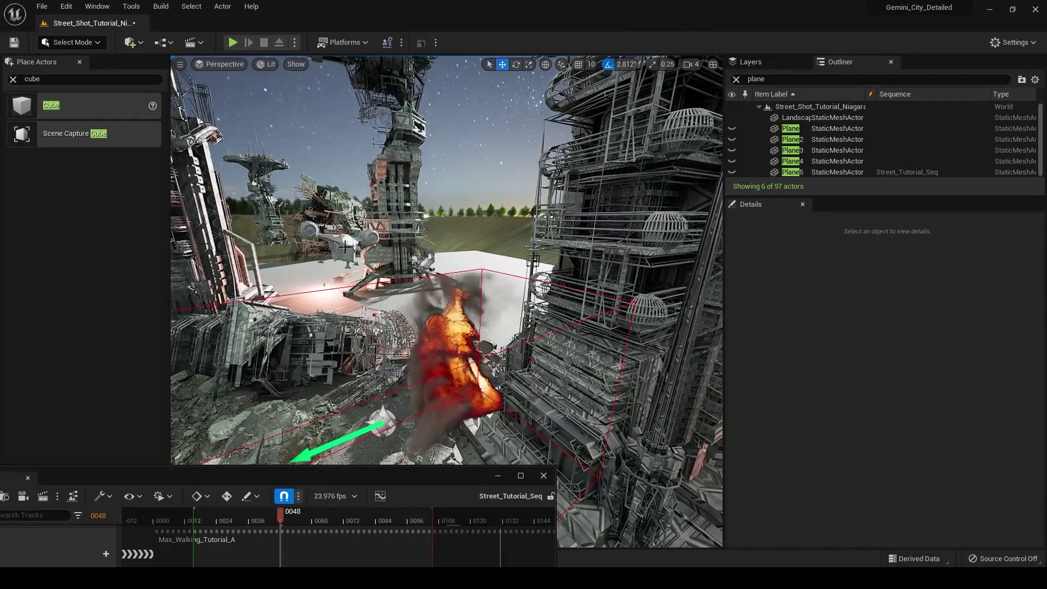
Rewind the ship's animation from frame 63 to frame 40 and select NS_Fire.
click(360, 261)
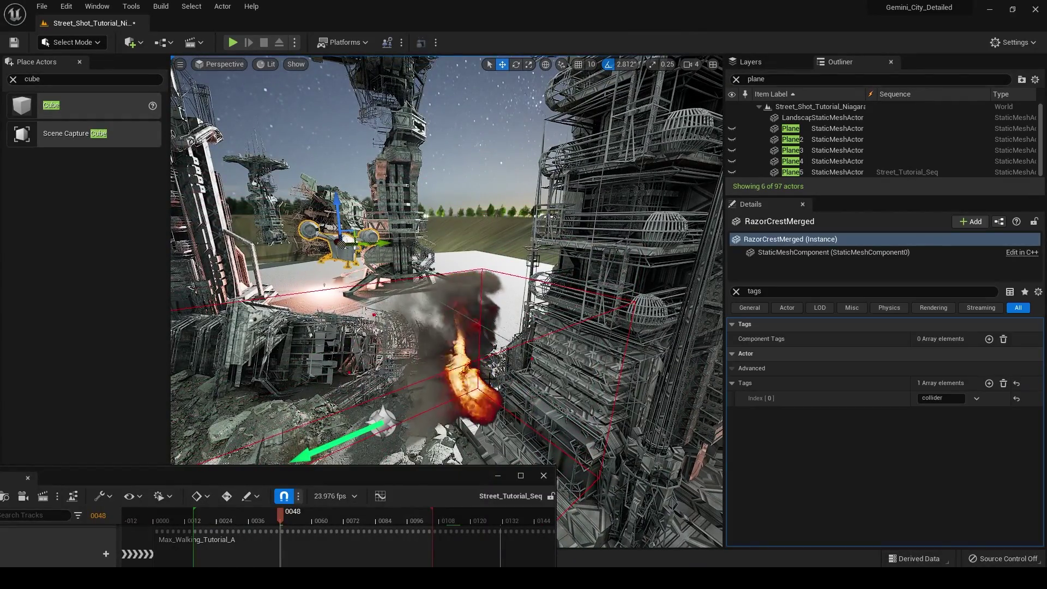
click(322, 519)
drag(325, 519, 259, 513)
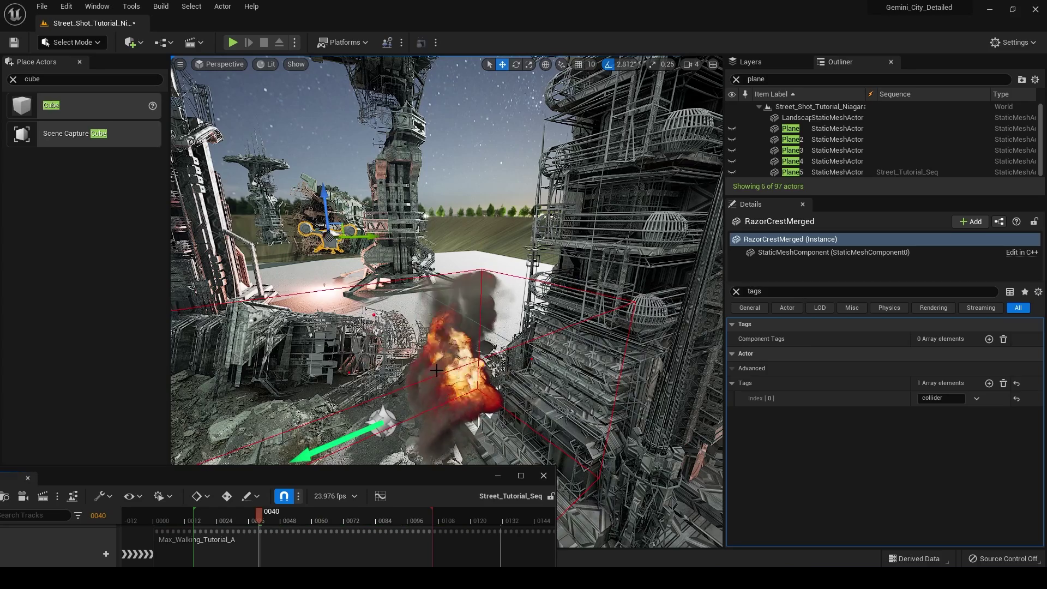
click(470, 364)
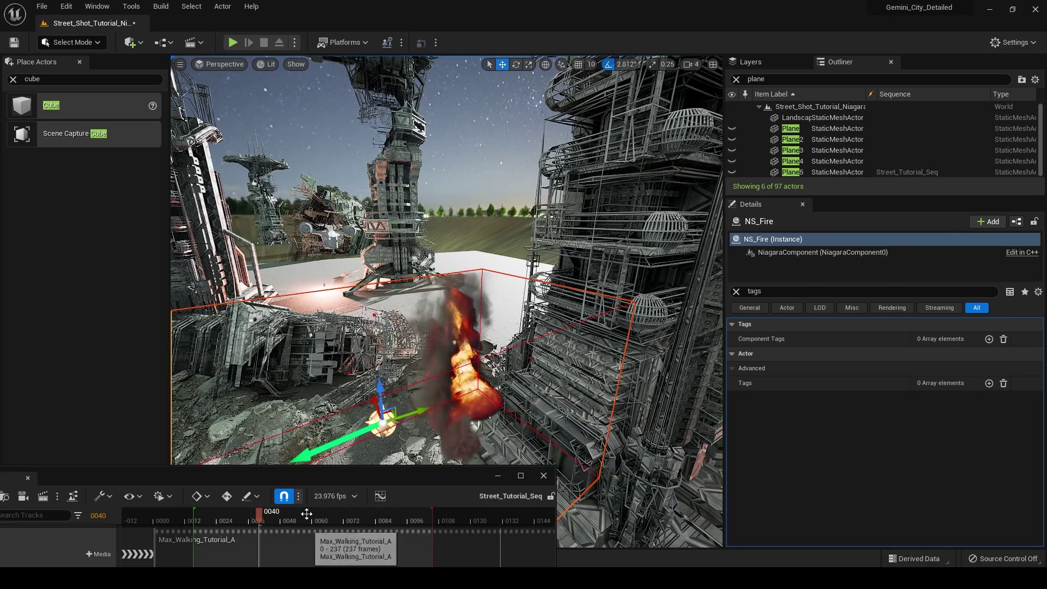
Give the RazorCrestMerged ship 'collider' as its Index [0] actor tag.
click(494, 278)
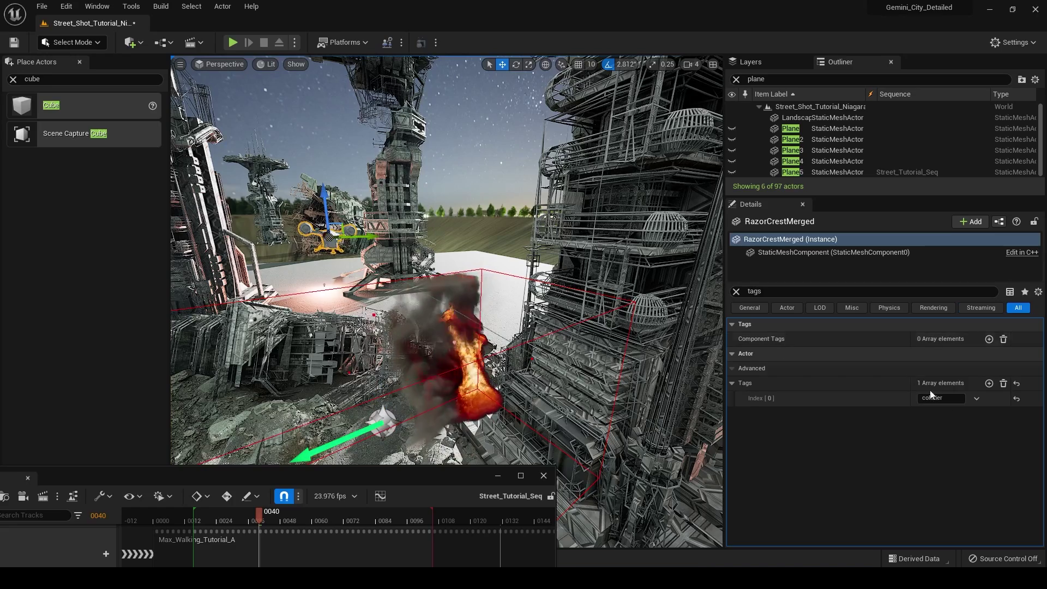
click(736, 292)
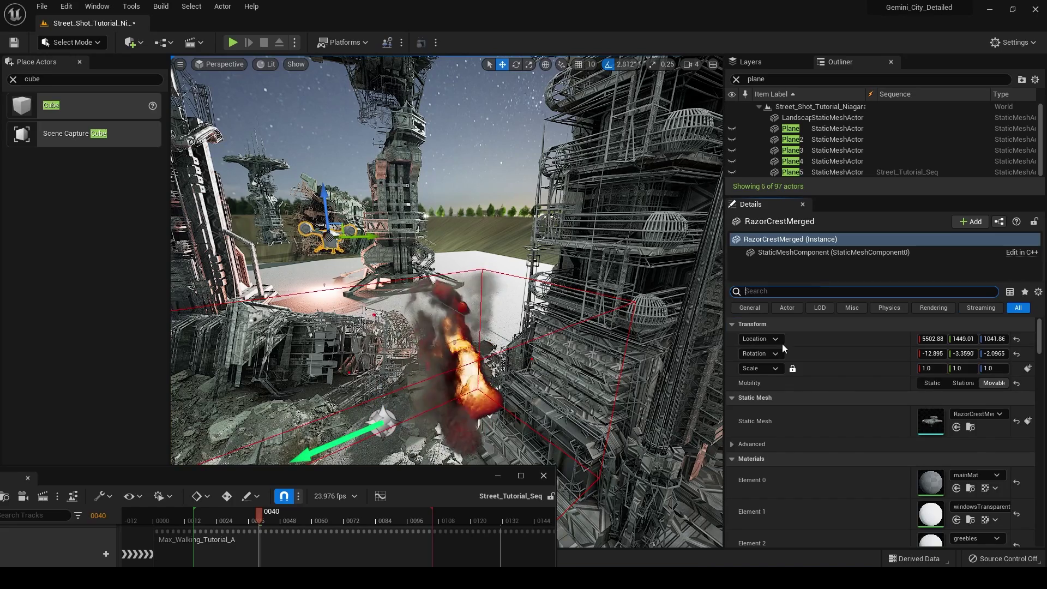
text(tag)
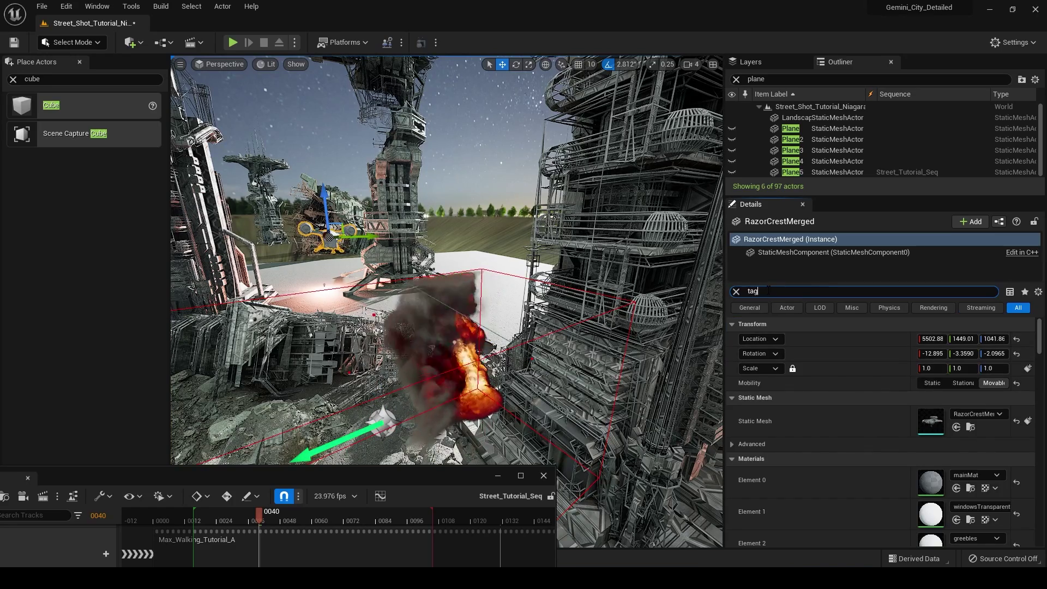
text(s)
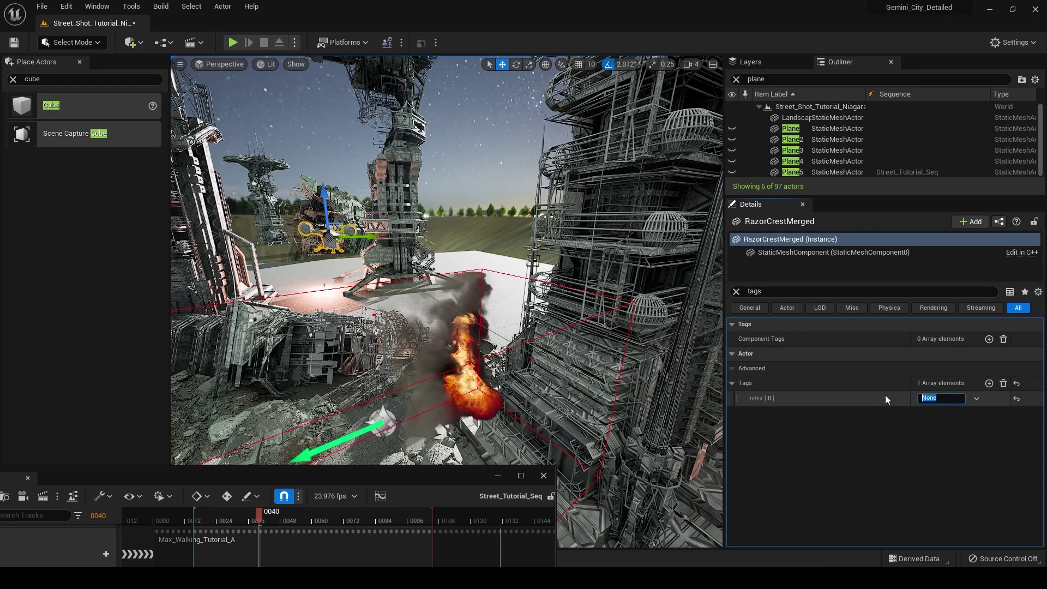
text(col)
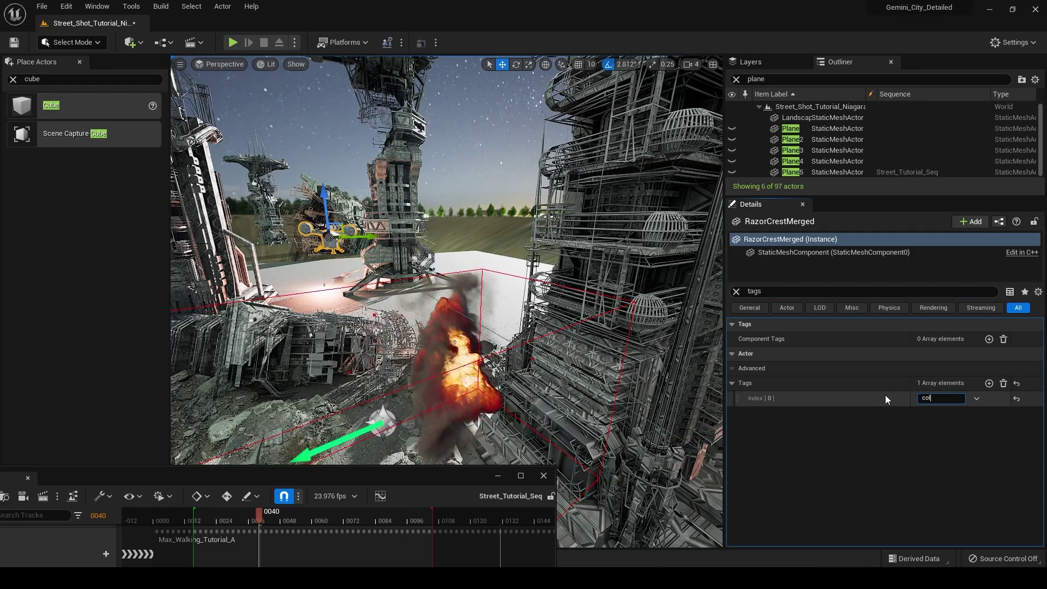
text(lider)
key(Return)
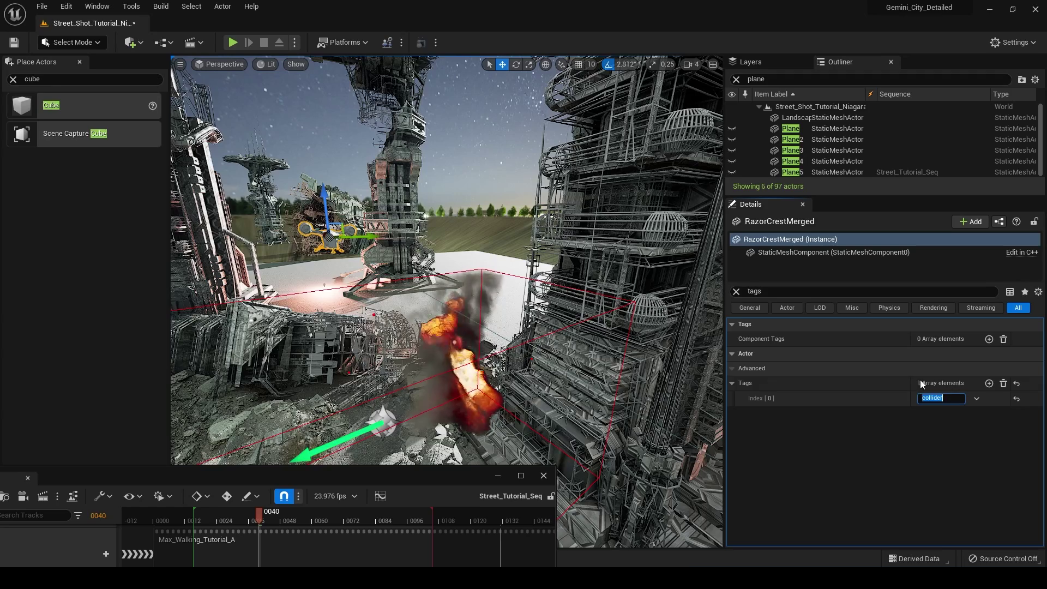
click(902, 398)
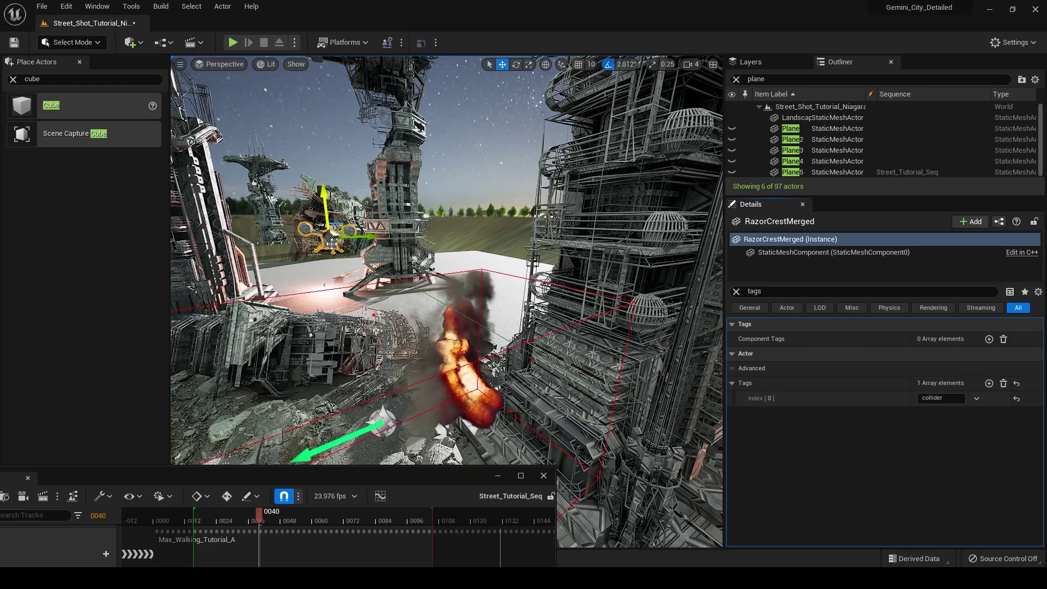
Play the sequence from frames 39 and 43 to watch the fire react to the ship, then hide Sequencer.
drag(318, 474, 306, 459)
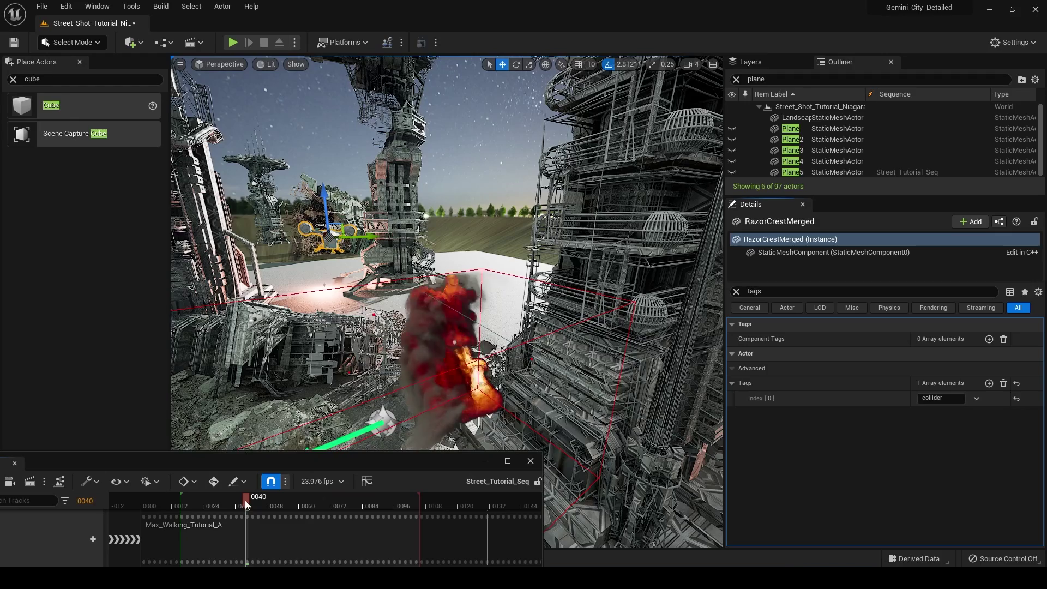
click(244, 499)
key(space)
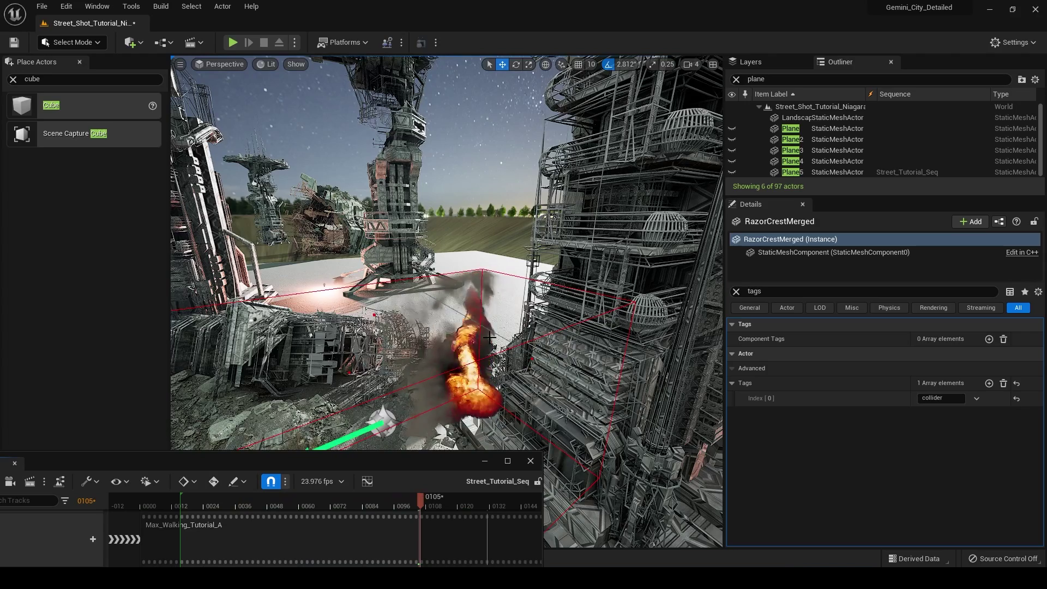
click(254, 505)
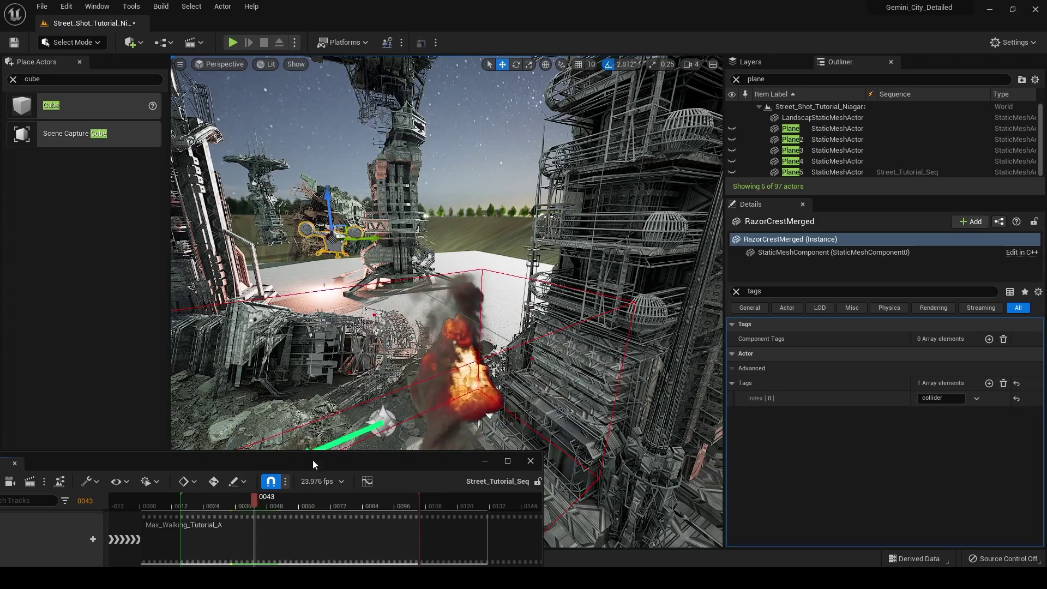
key(space)
key(space)
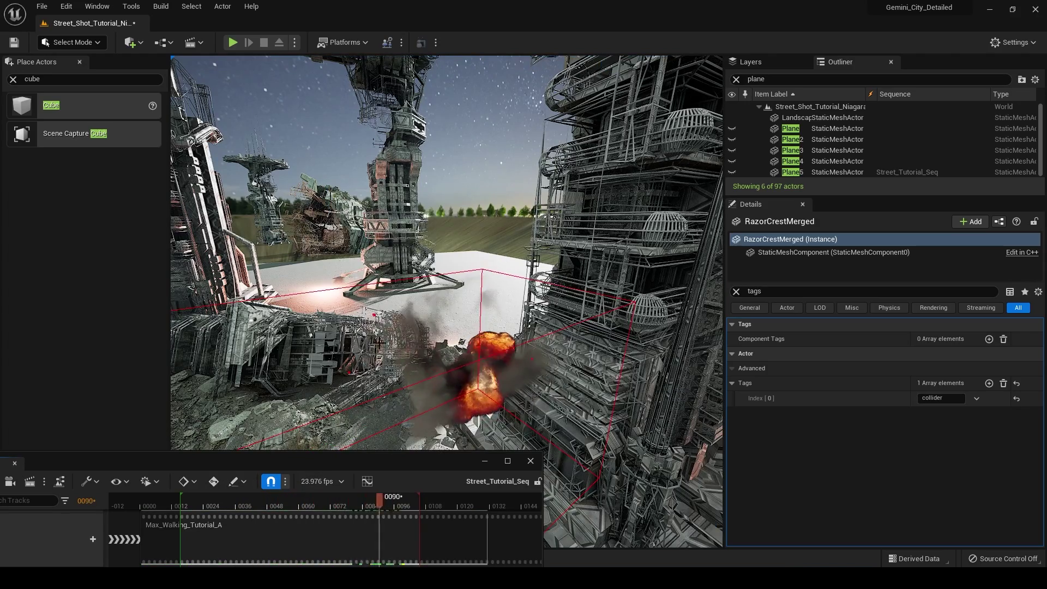
key(space)
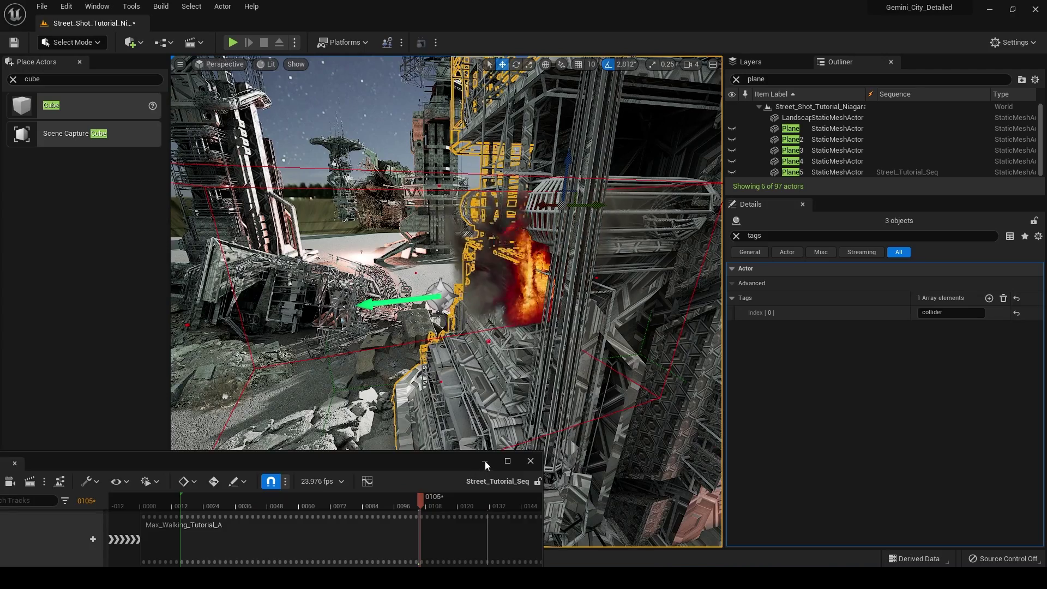
click(485, 461)
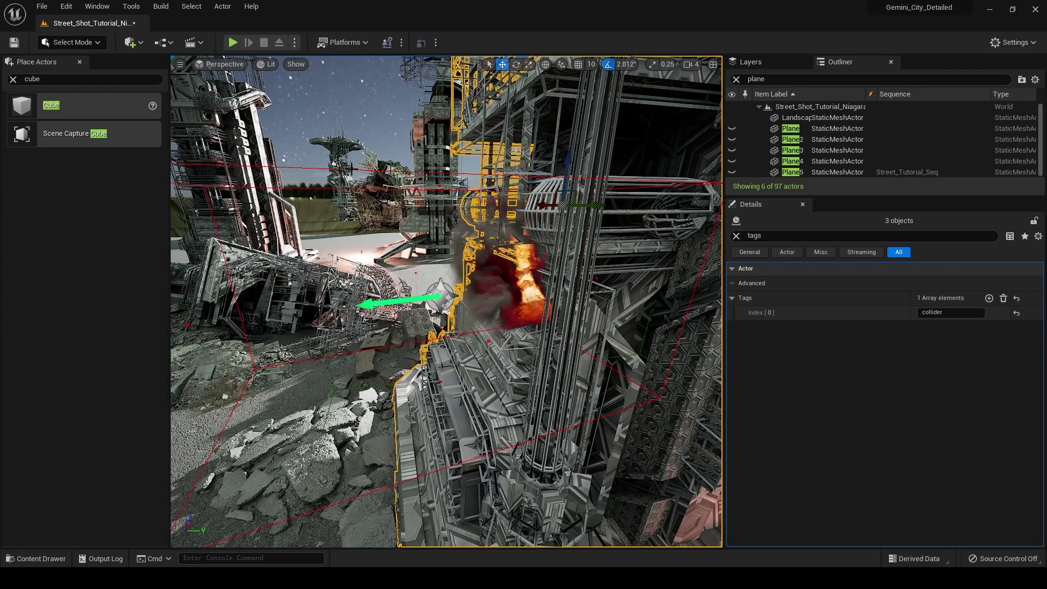
Select the NS_Fire actor, clear the tags filter, and open its Niagara System asset.
click(440, 296)
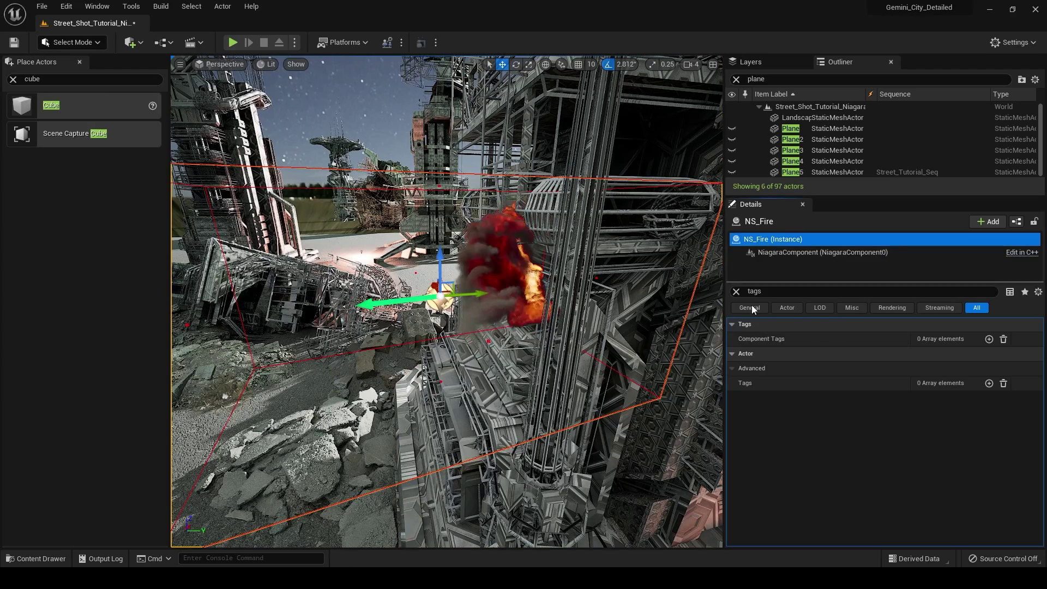
click(735, 291)
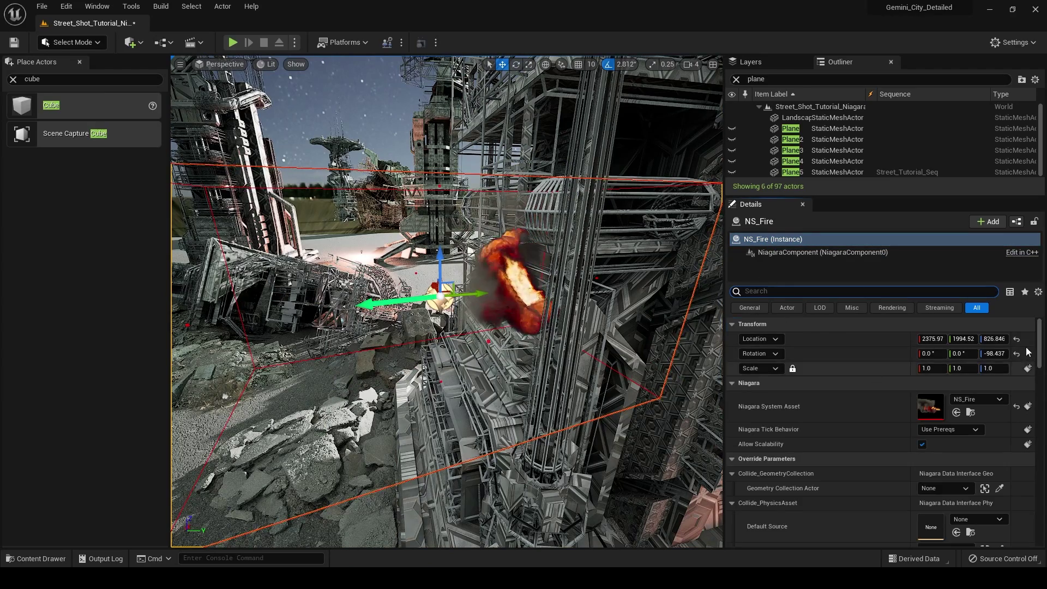
drag(1040, 342, 1040, 343)
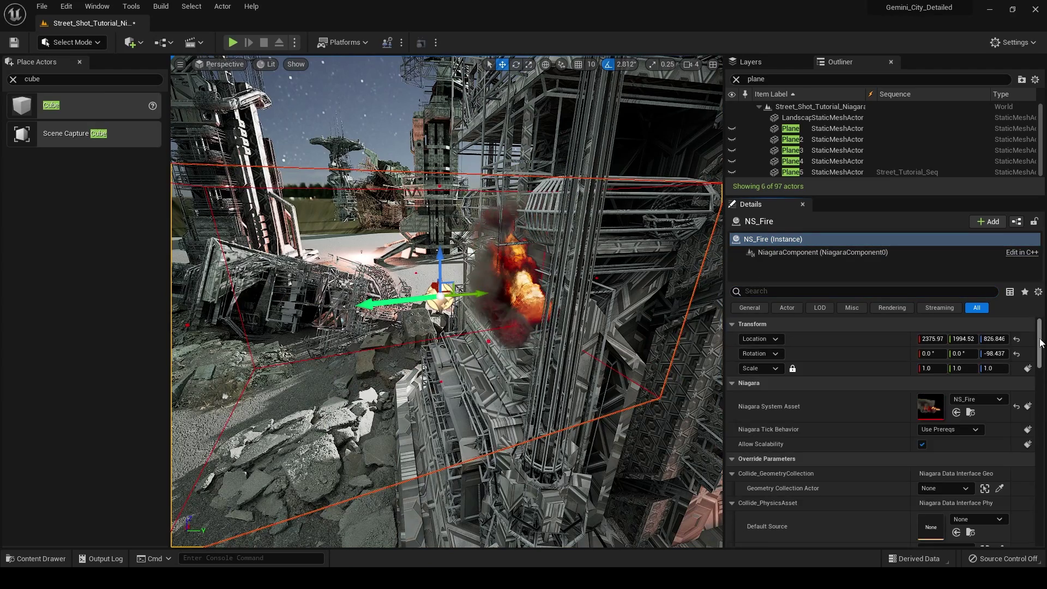
double_click(930, 404)
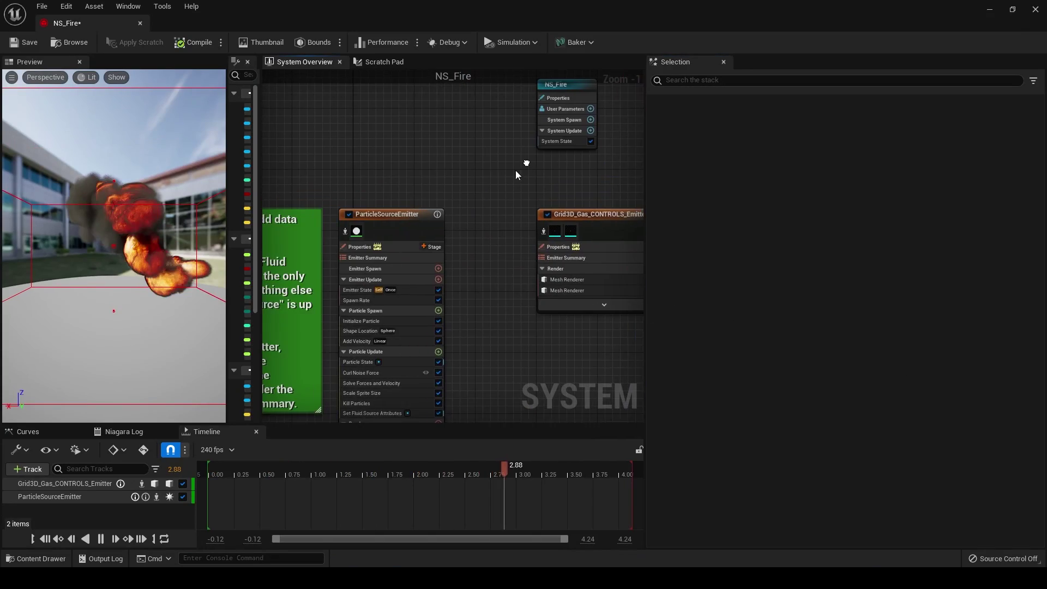
Pan the System Overview graph and open the ParticleSourceEmitter's settings stack.
scroll(424, 247, down, 1)
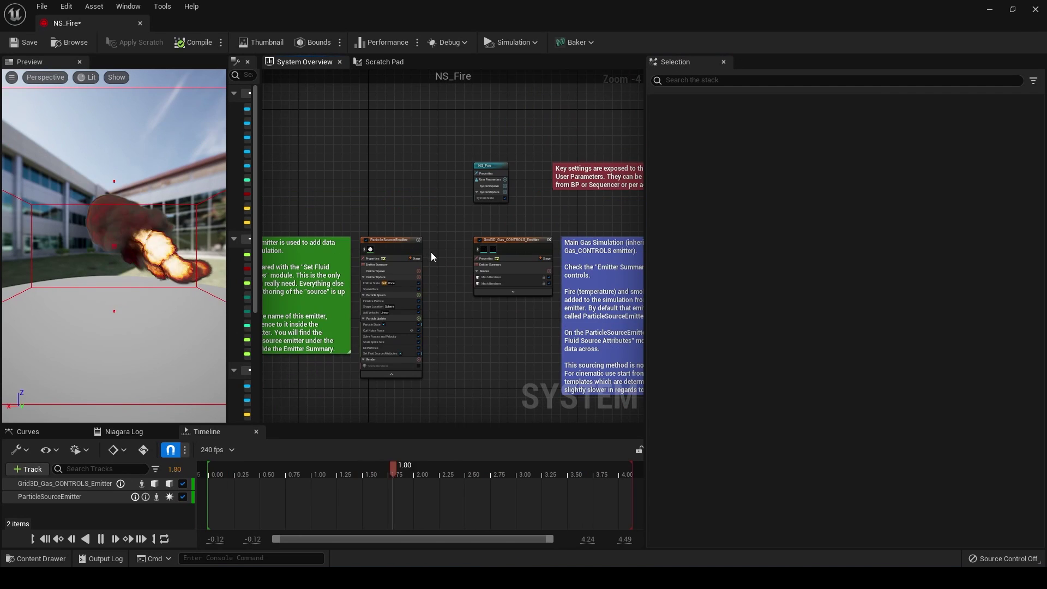
scroll(436, 253, up, 2)
right_drag(443, 252, 433, 192)
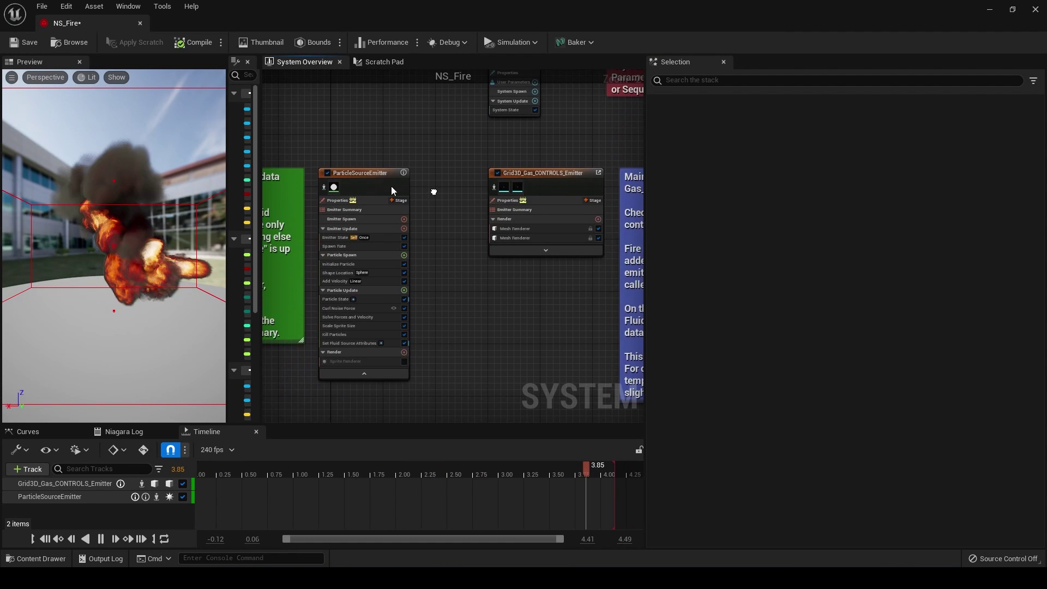
click(359, 172)
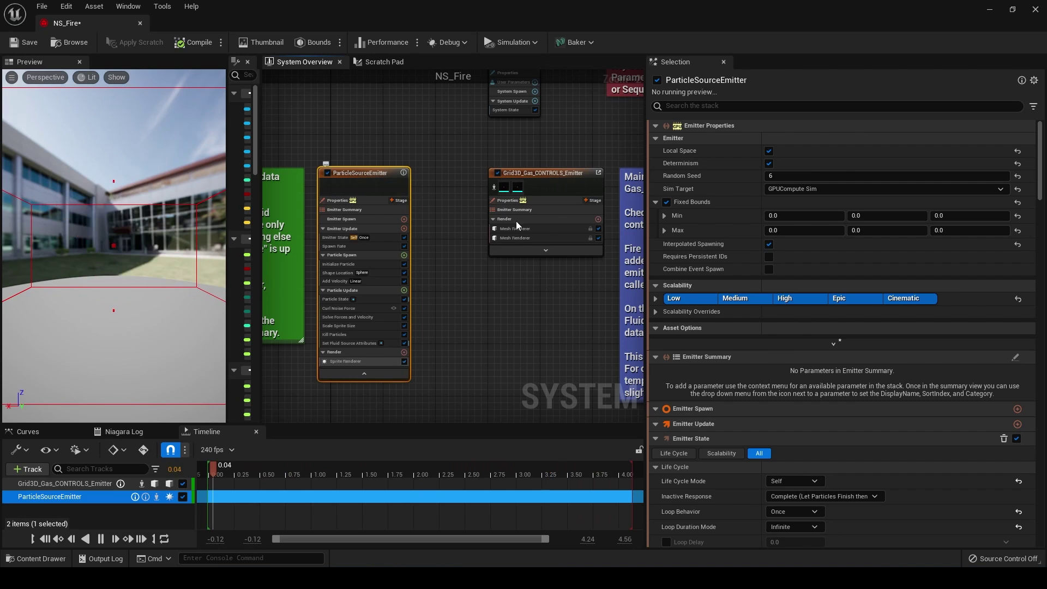
Show ParticleSourceEmitter's sprites, disable Grid3D_Gas_CONTROLS_Emitter, and select the gas emitter in NS_Fire.
key(ctrl+z)
click(496, 172)
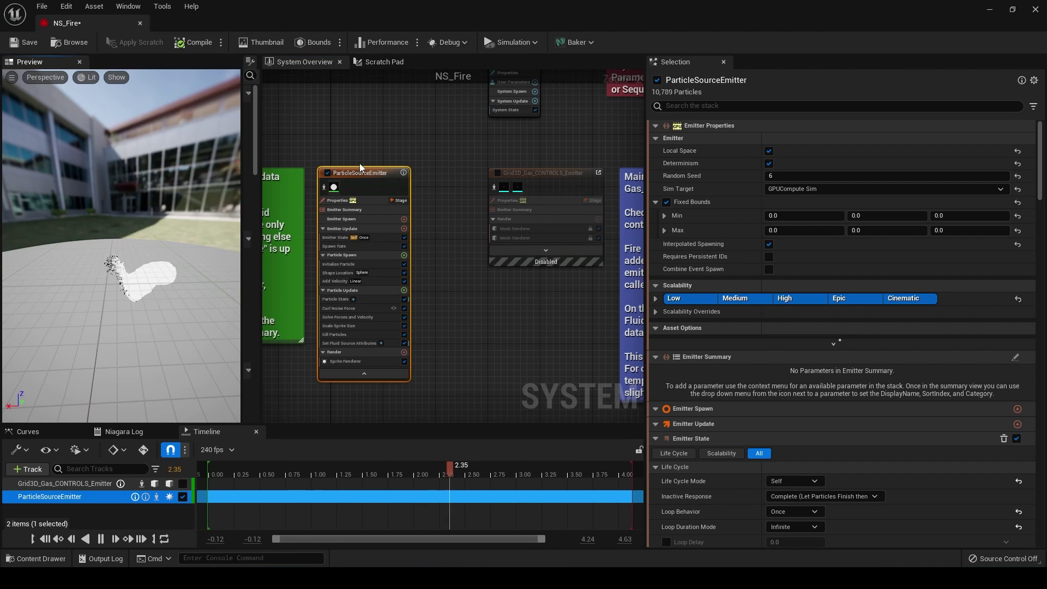
drag(365, 171, 374, 172)
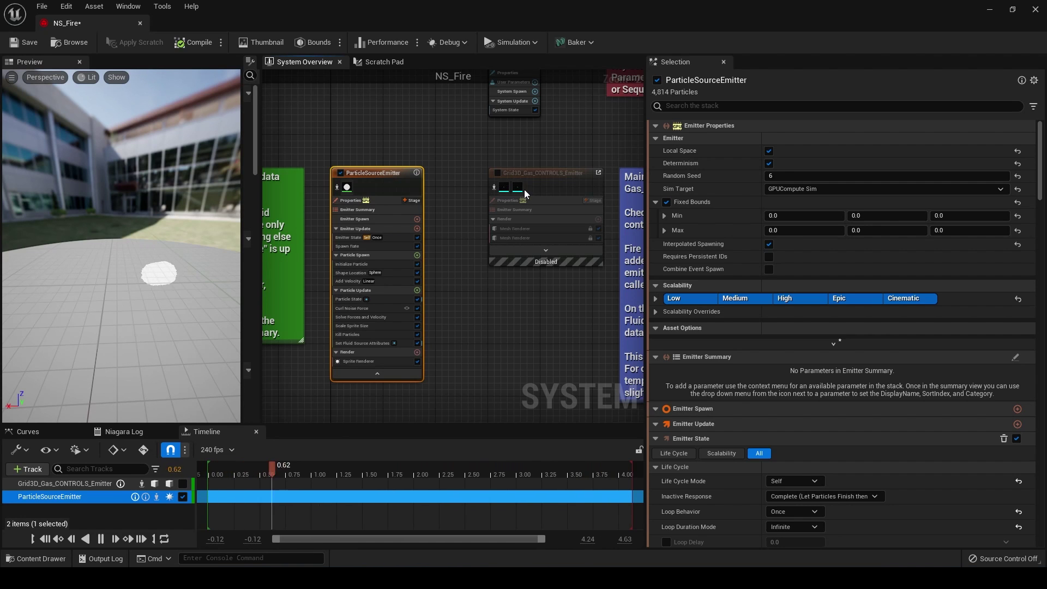
click(532, 173)
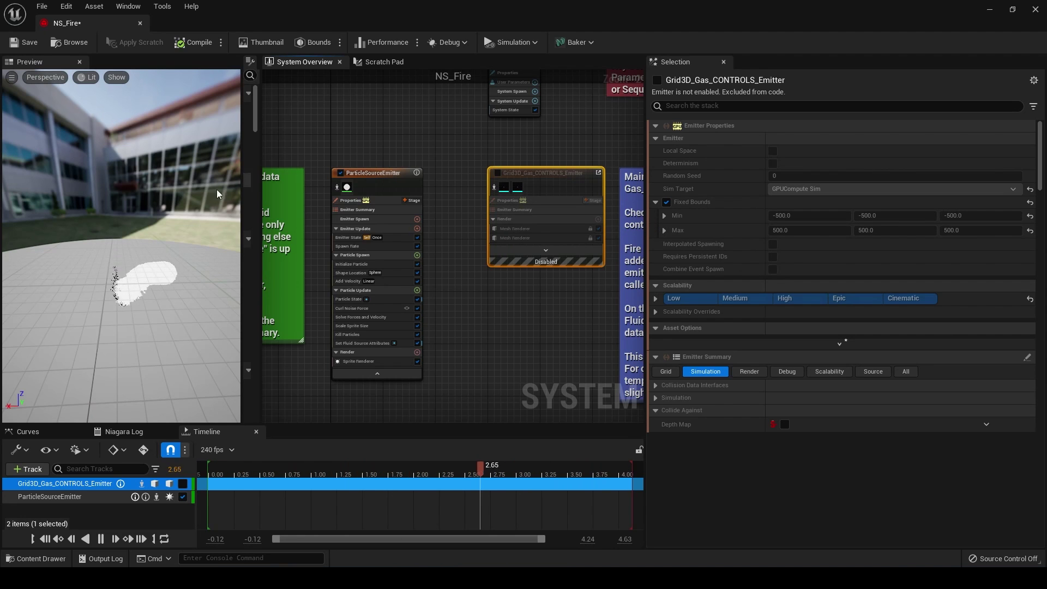
click(377, 174)
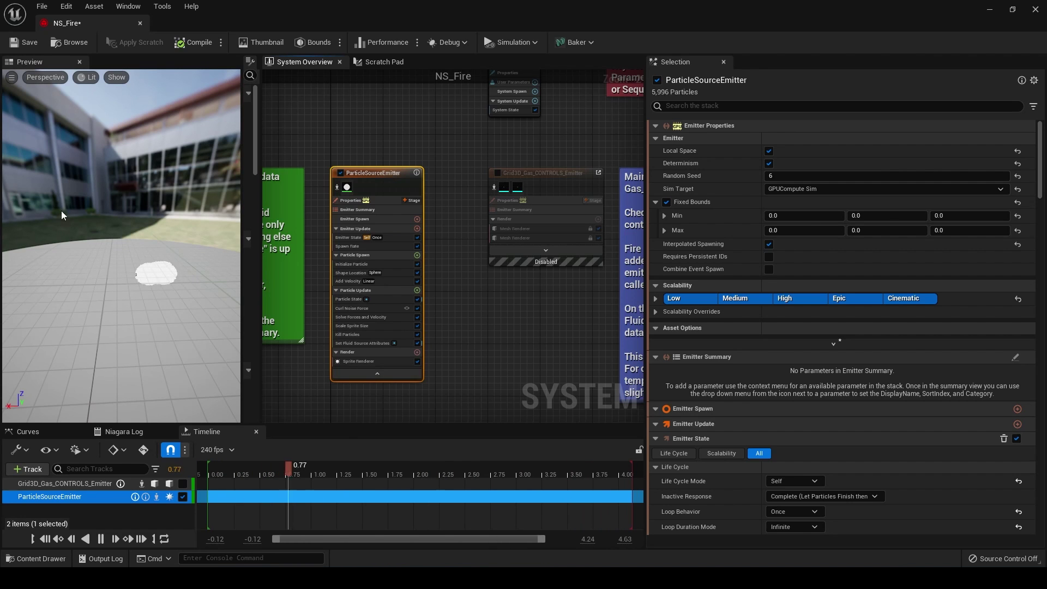
click(534, 177)
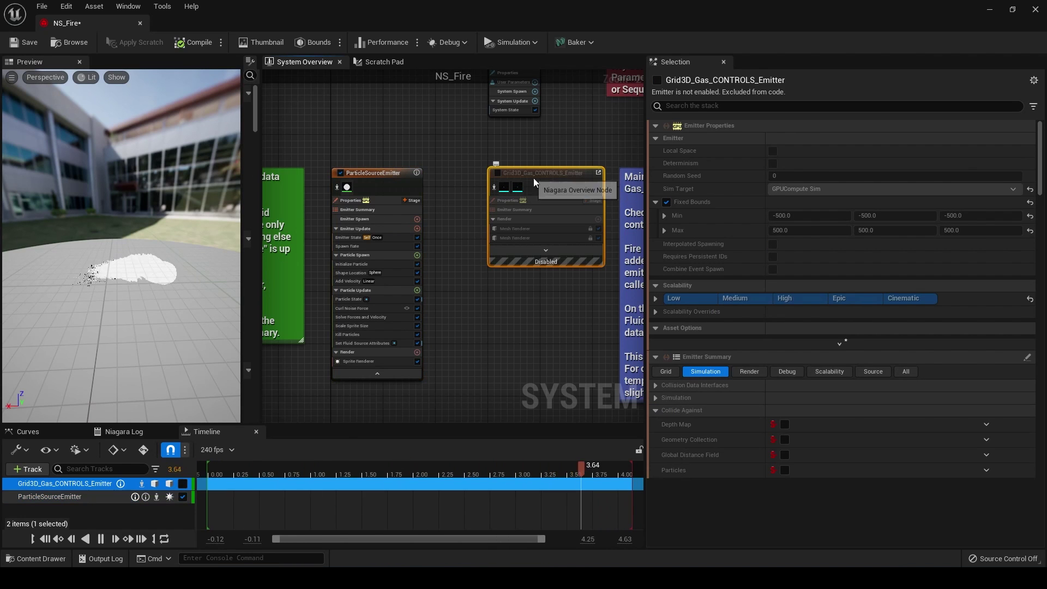
click(377, 174)
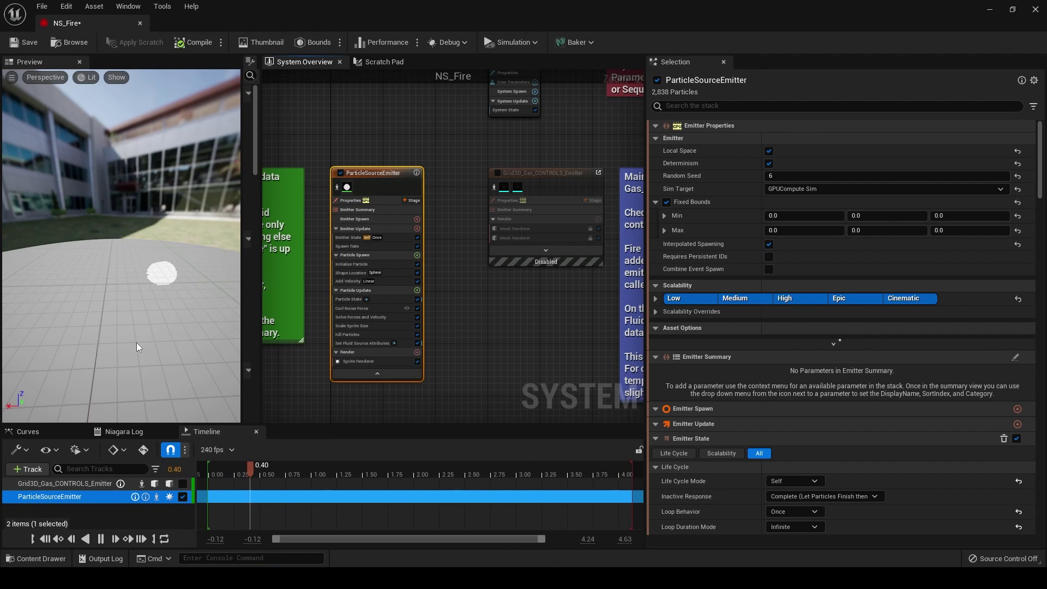
drag(365, 172, 377, 175)
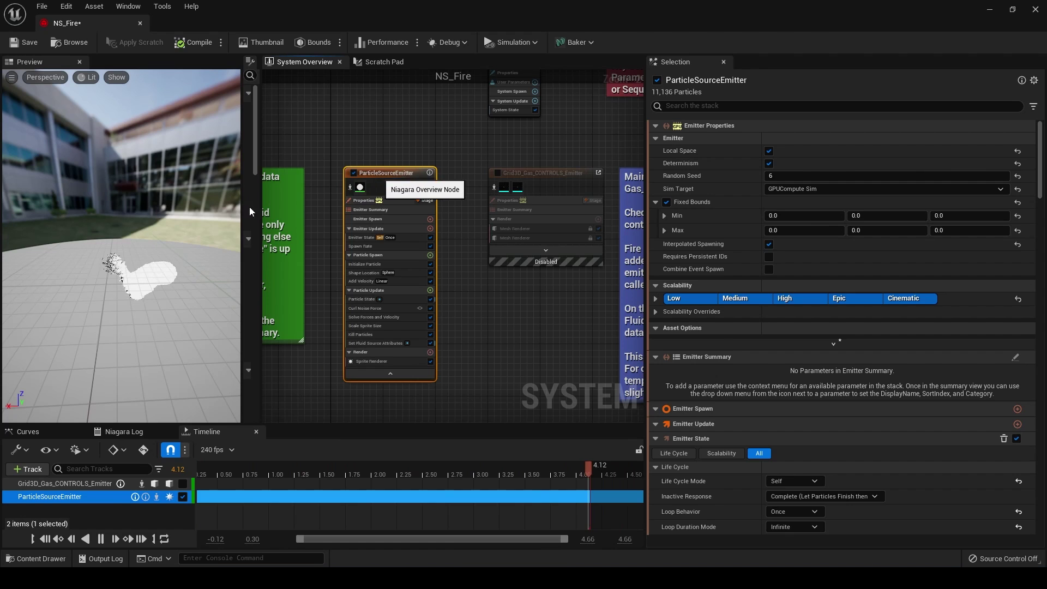
Re-enable Grid3D_Gas_CONTROLS_Emitter, hide ParticleSourceEmitter's sprites, and select the gas emitter.
click(497, 173)
click(429, 361)
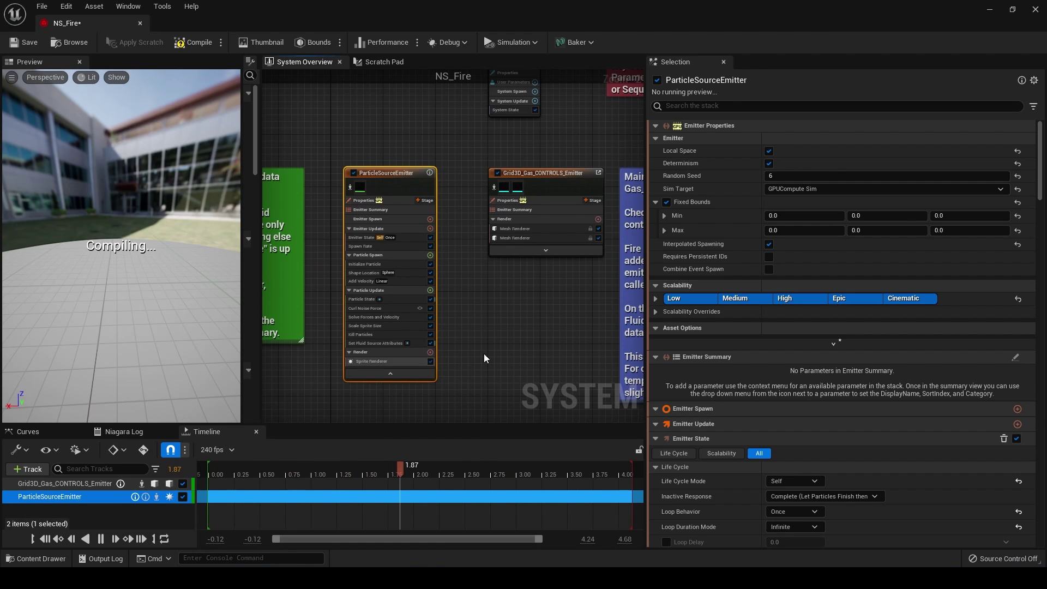
click(527, 172)
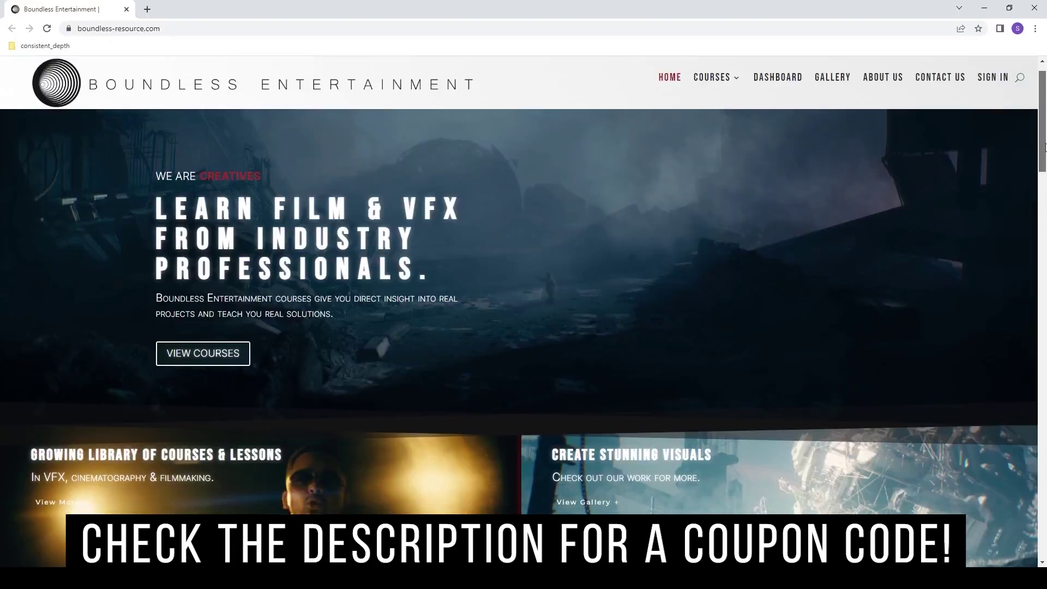
drag(1045, 146, 1045, 262)
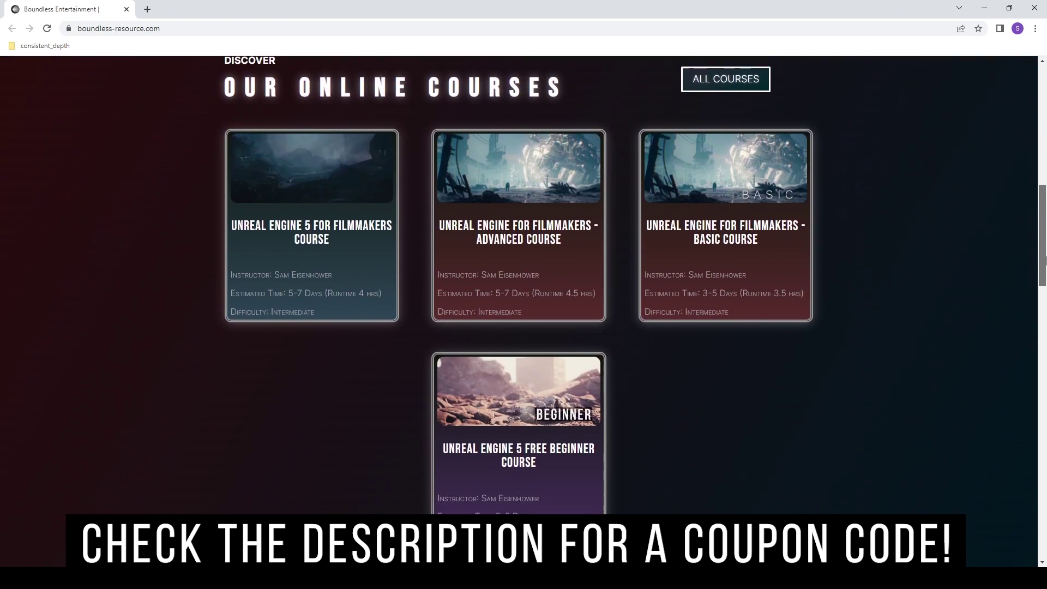